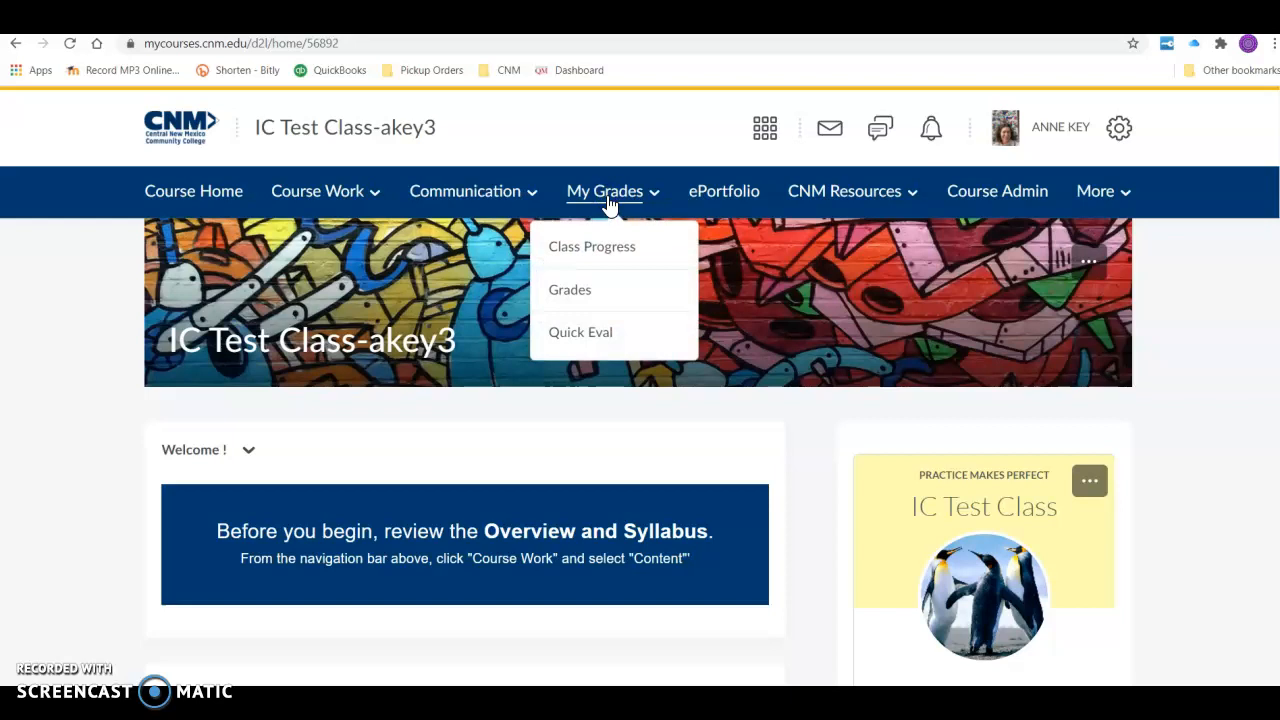
- Open the course's grade book and start the Grades Setup Wizard
{"action": "left_click", "coordinate": [590, 299]}
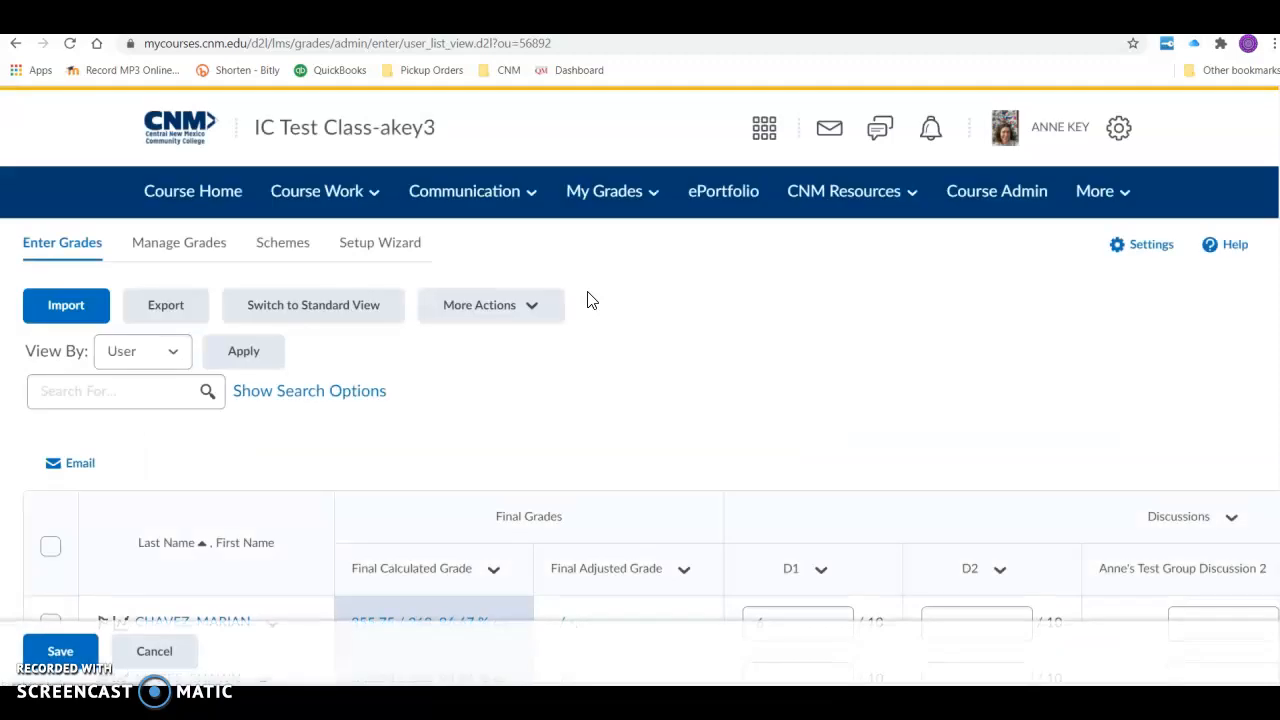
{"action": "left_click", "coordinate": [388, 256]}
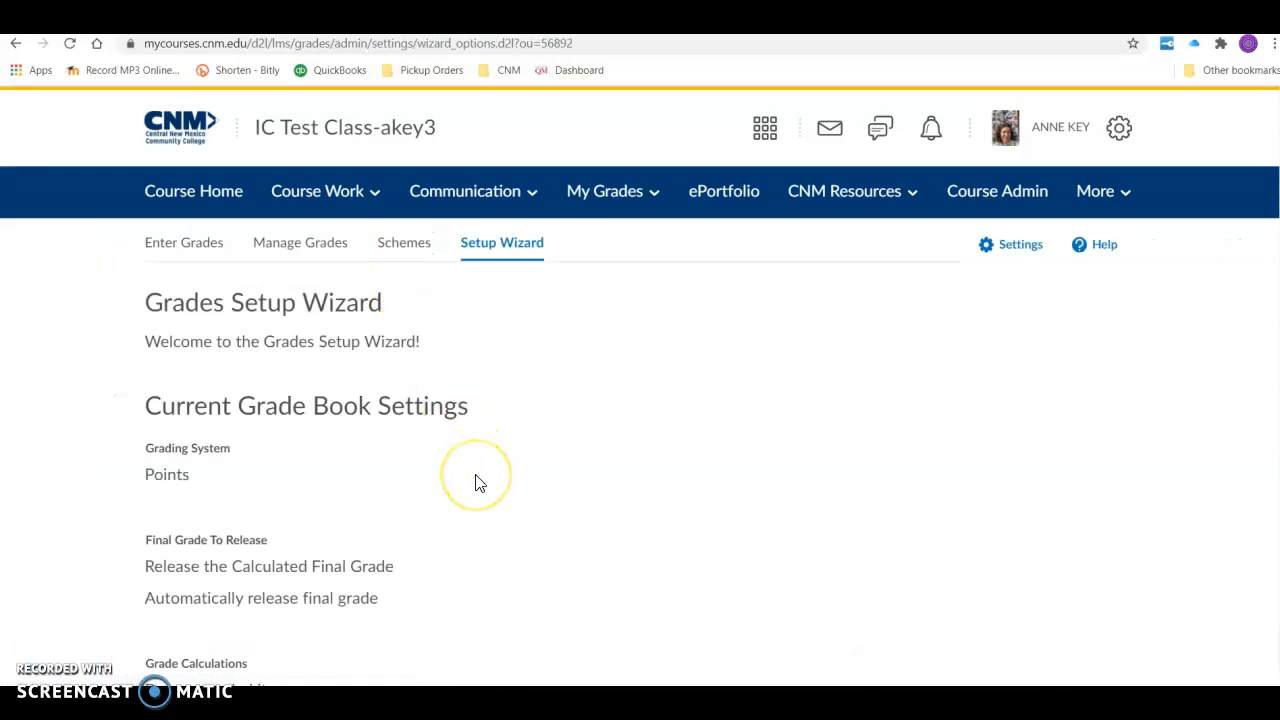
{"action": "scroll", "coordinate": [457, 537], "scroll_direction": "down", "scroll_amount": 5}
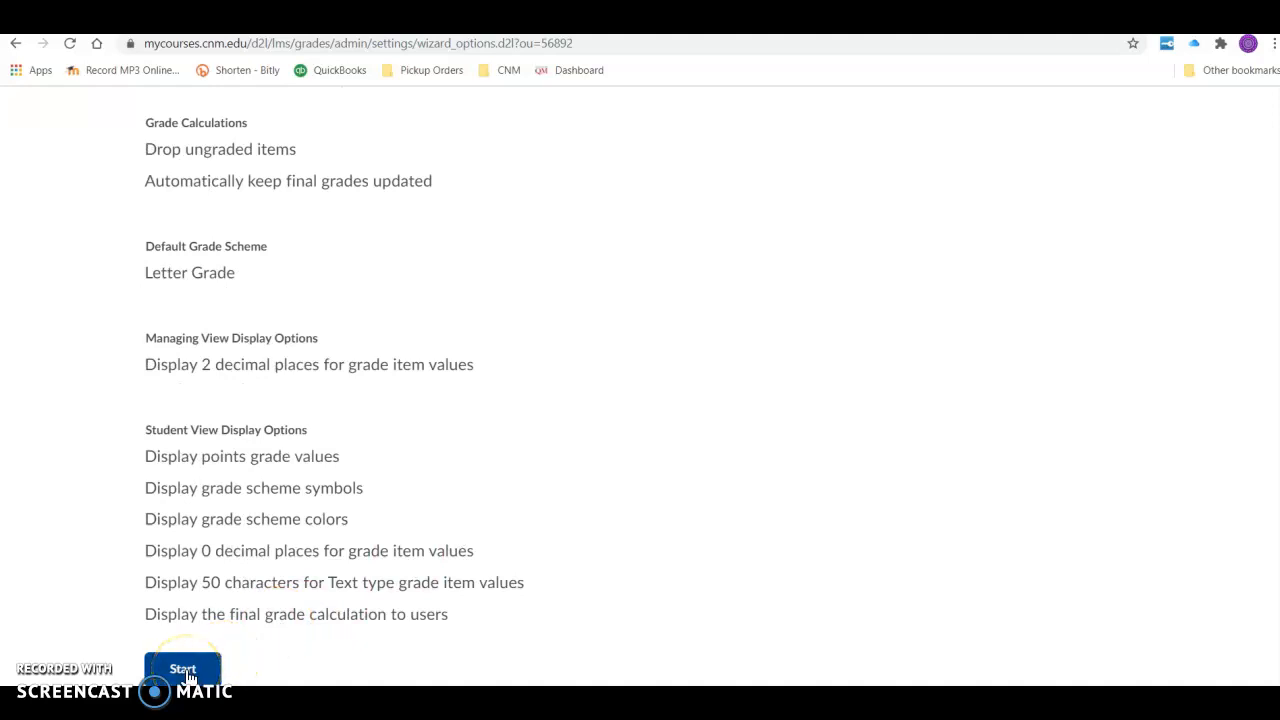
{"action": "left_click", "coordinate": [187, 670]}
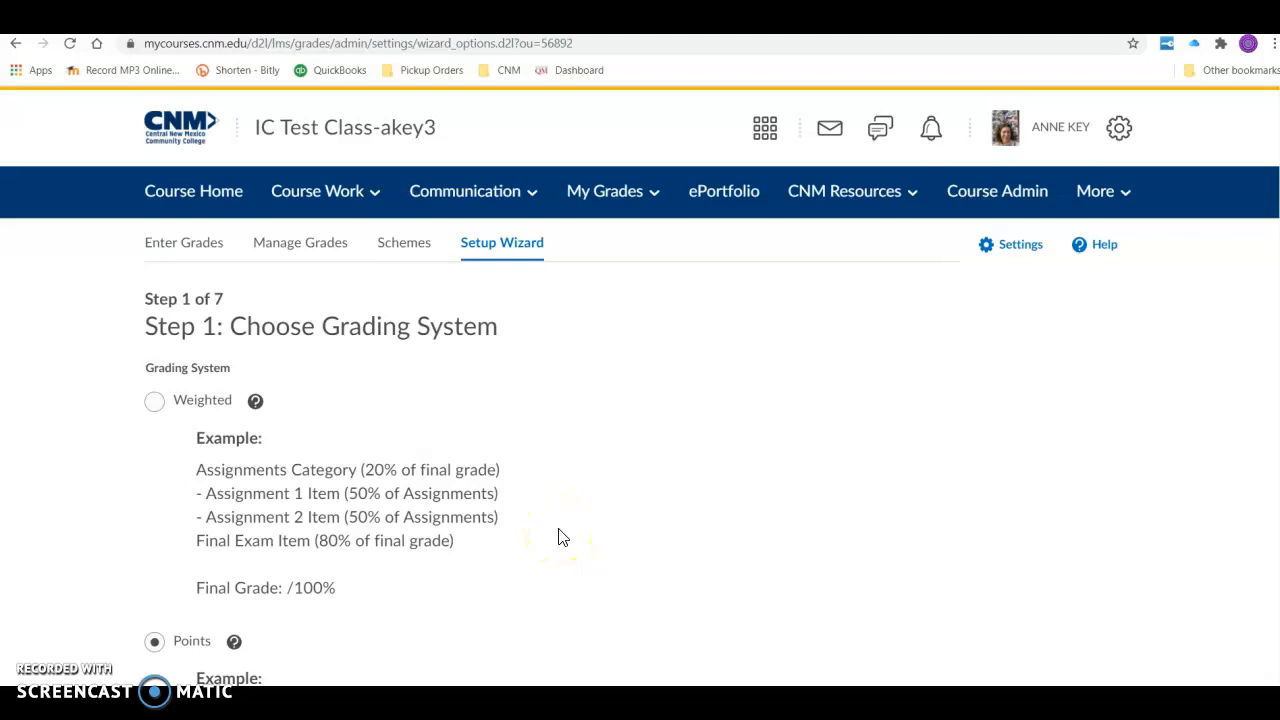
- Review the grading system choices and proceed through the wizard's first step with Points selected
{"action": "scroll", "coordinate": [562, 538], "scroll_direction": "down", "scroll_amount": 3}
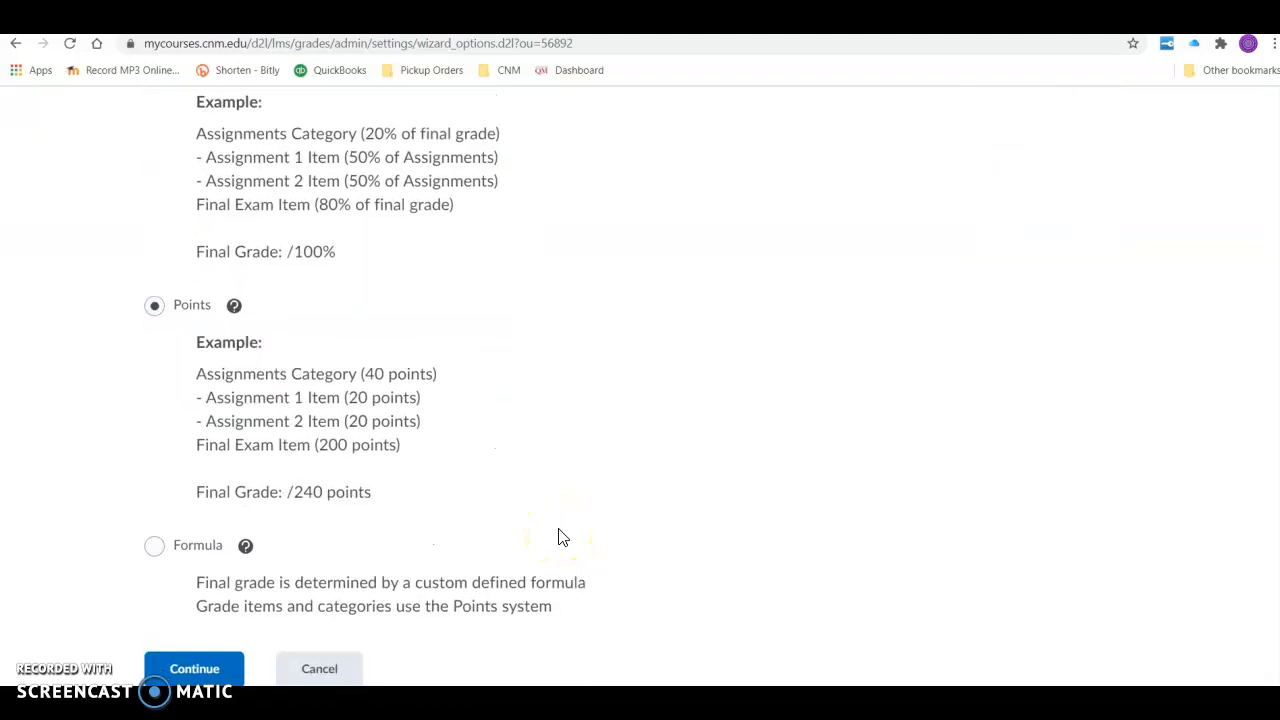
{"action": "scroll", "coordinate": [562, 538], "scroll_direction": "up", "scroll_amount": 1}
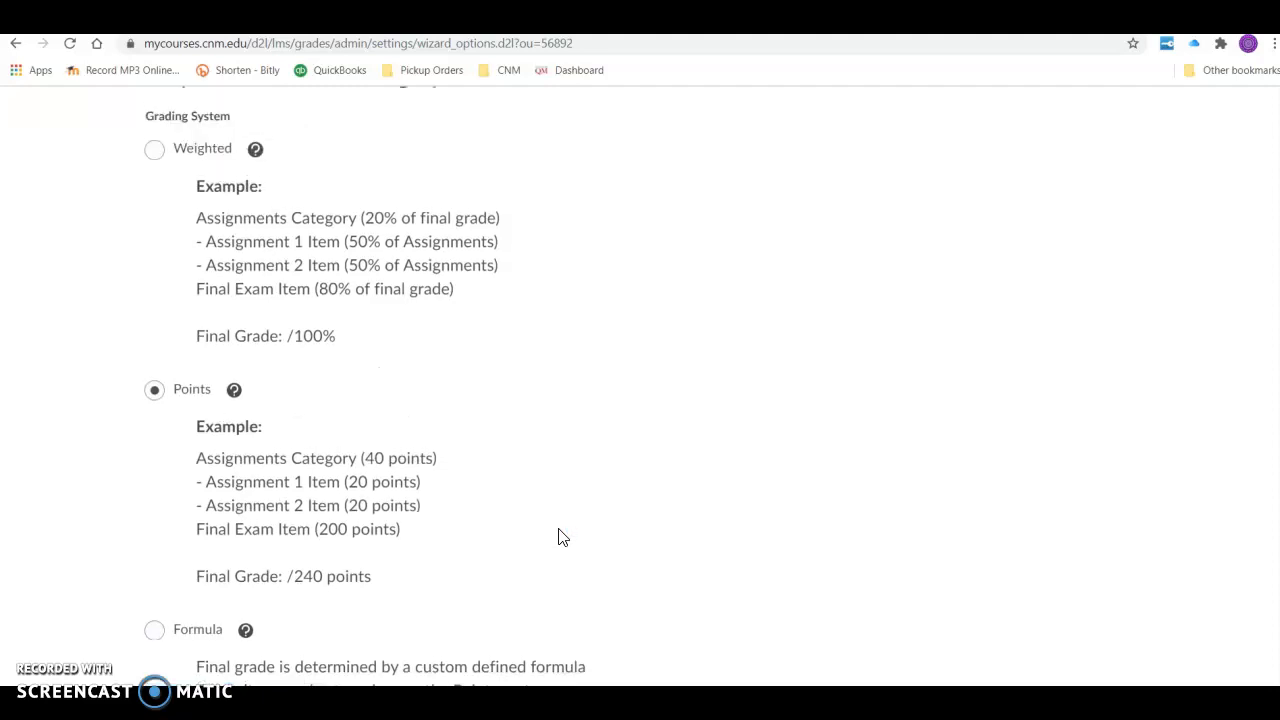
{"action": "scroll", "coordinate": [560, 536], "scroll_direction": "down", "scroll_amount": 1}
{"action": "left_click", "coordinate": [215, 665]}
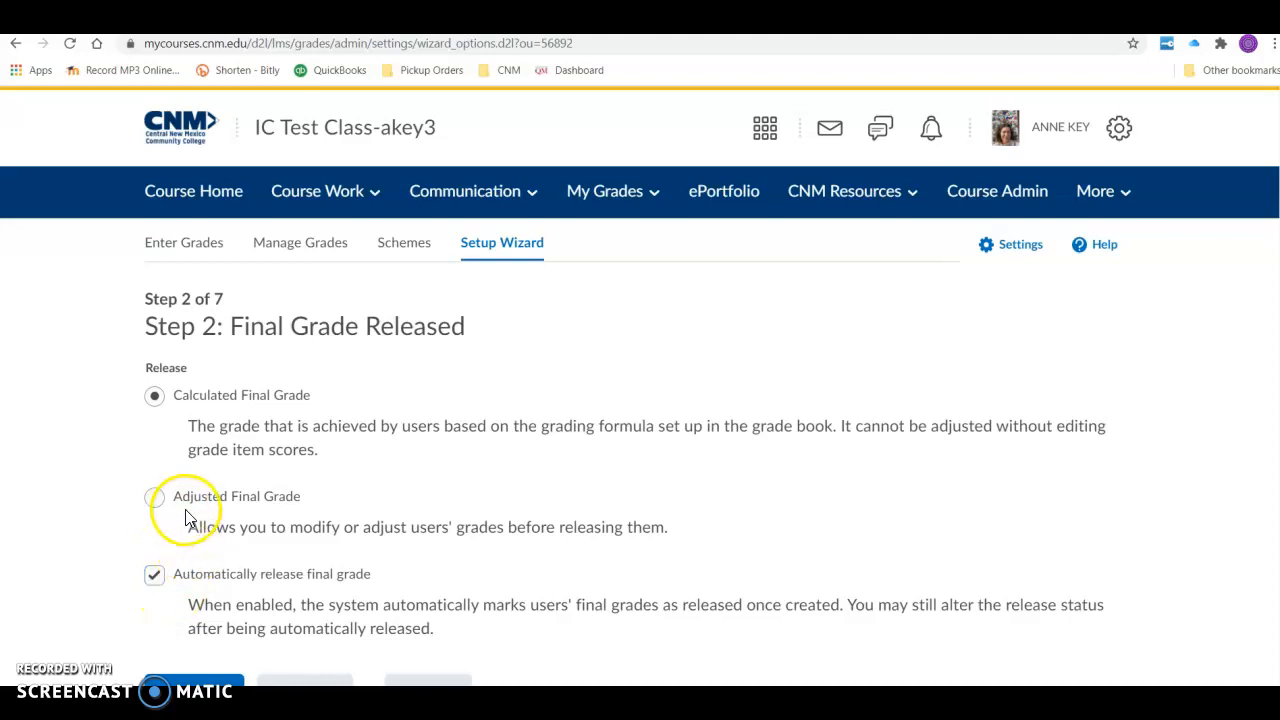
- Accept the automatically released Calculated Final Grade, and grade calculations that drop ungraded items and keep the final grade updated
{"action": "scroll", "coordinate": [213, 596], "scroll_direction": "down", "scroll_amount": 1}
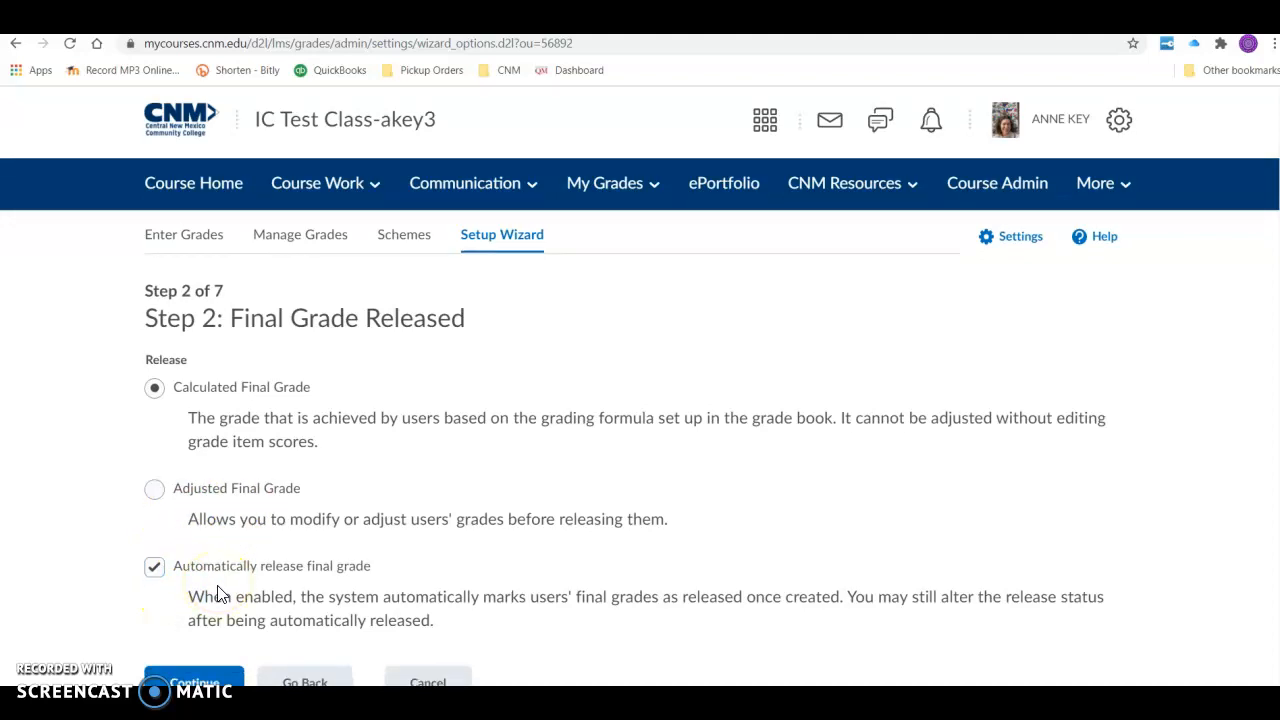
{"action": "left_click", "coordinate": [194, 676]}
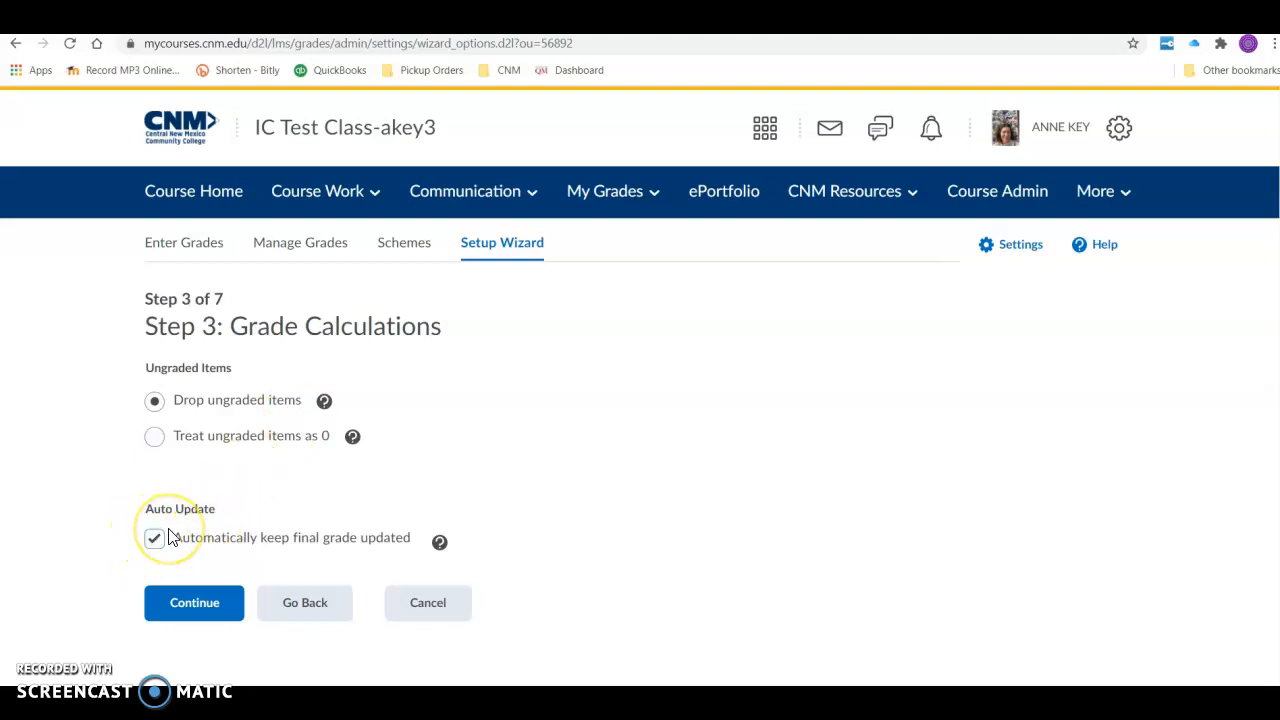
{"action": "left_click", "coordinate": [192, 603]}
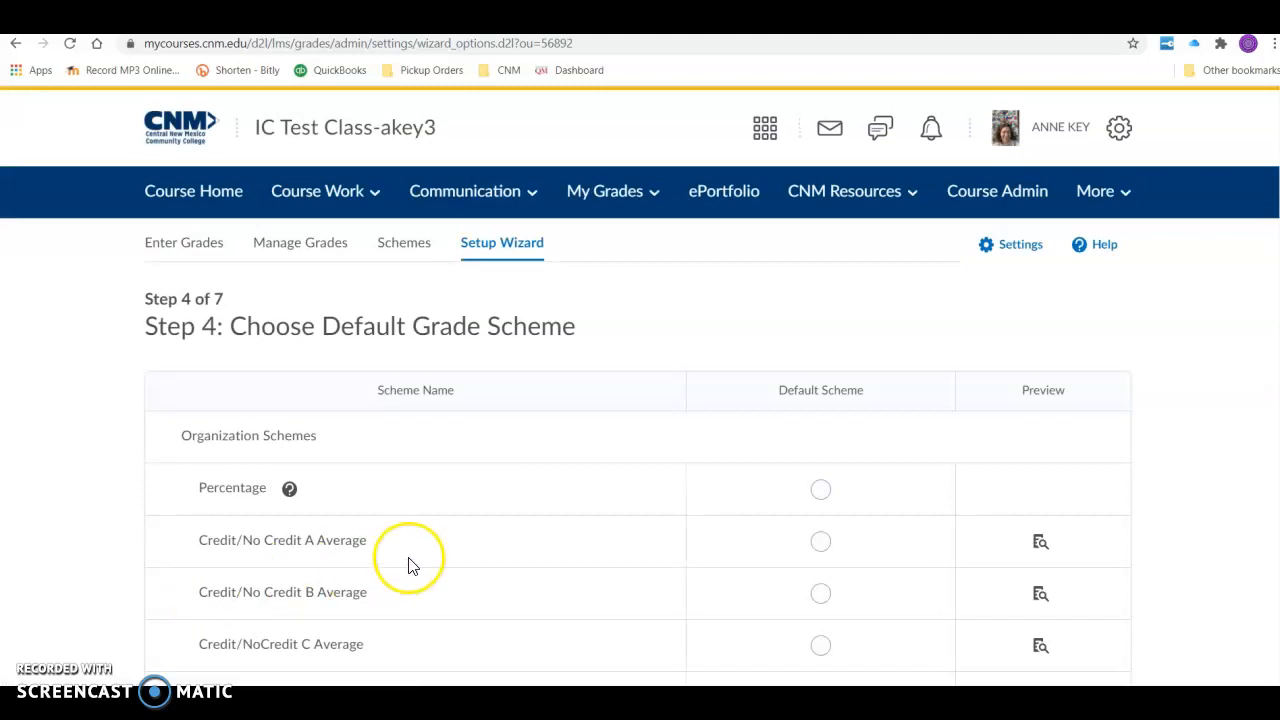
- Keep Letter Grade as the default grade scheme and accept 2 decimal places for the managing view
{"action": "scroll", "coordinate": [408, 566], "scroll_direction": "down", "scroll_amount": 2}
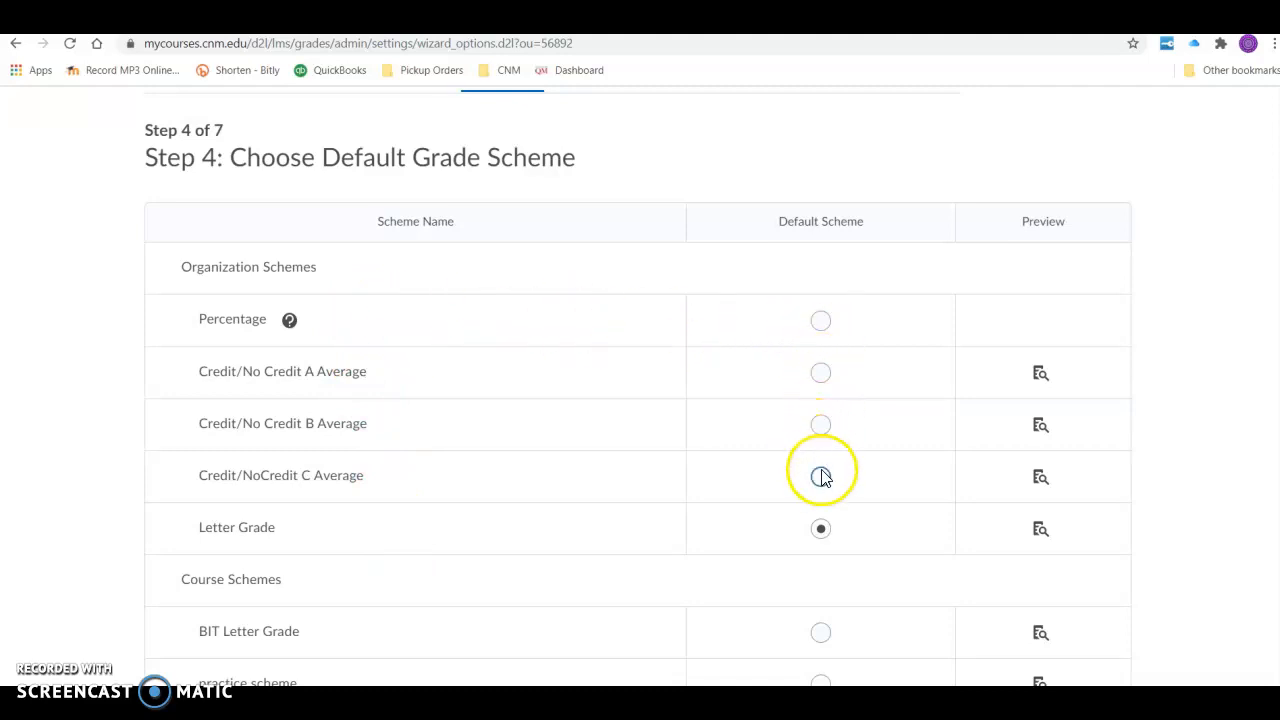
{"action": "scroll", "coordinate": [750, 495], "scroll_direction": "down", "scroll_amount": 1}
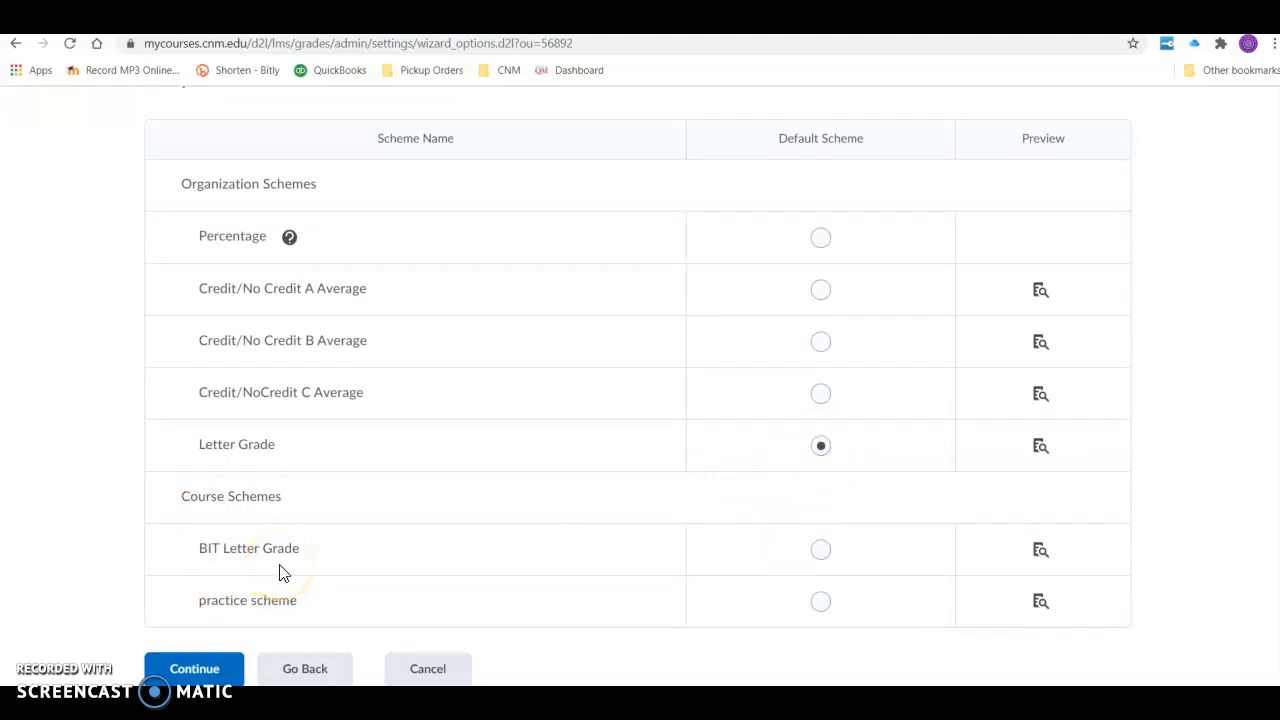
{"action": "left_click", "coordinate": [206, 672]}
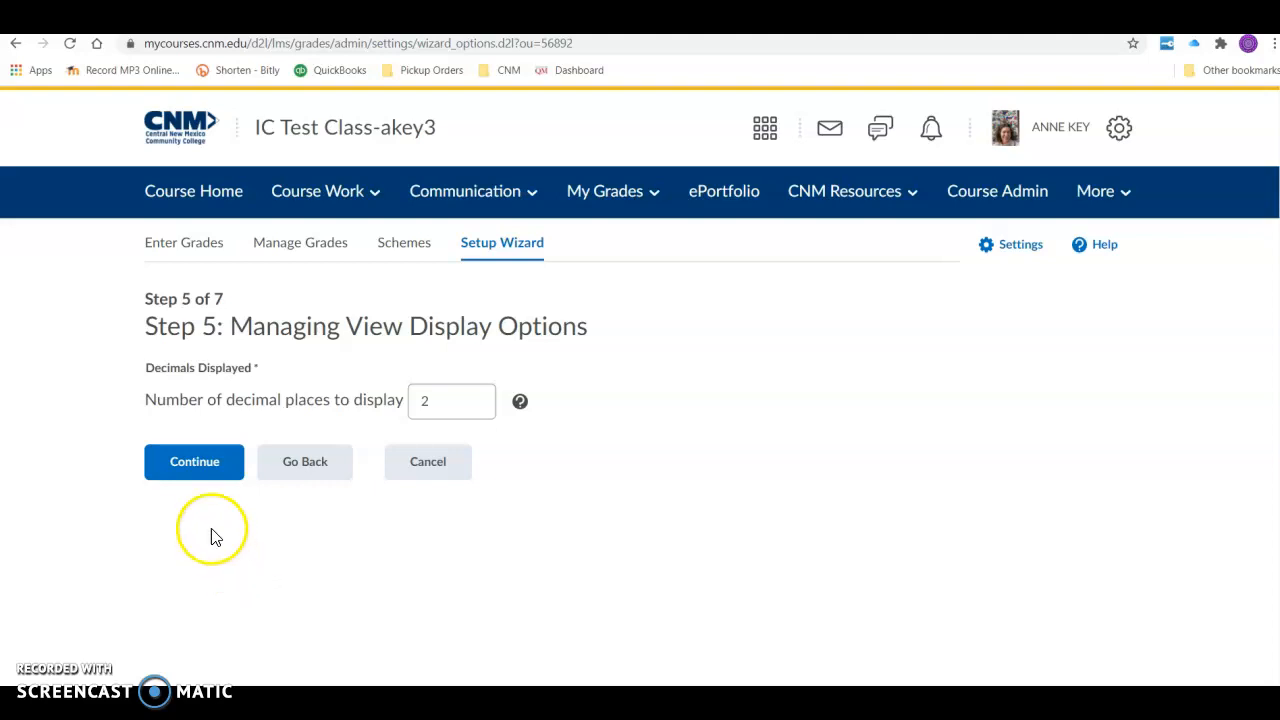
{"action": "left_click", "coordinate": [197, 468]}
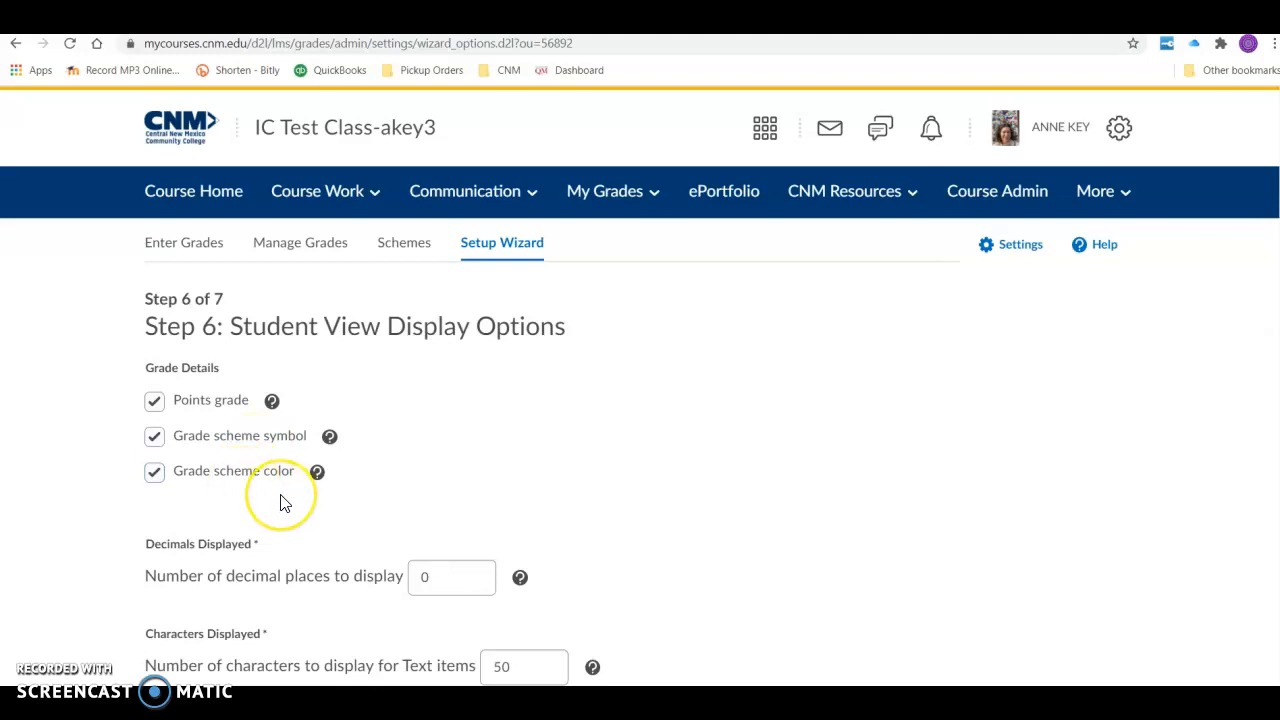
- Accept the student view display options with all grade details, 0 decimal places, 50 text characters and the final grade calculation displayed
{"action": "scroll", "coordinate": [280, 498], "scroll_direction": "down", "scroll_amount": 2}
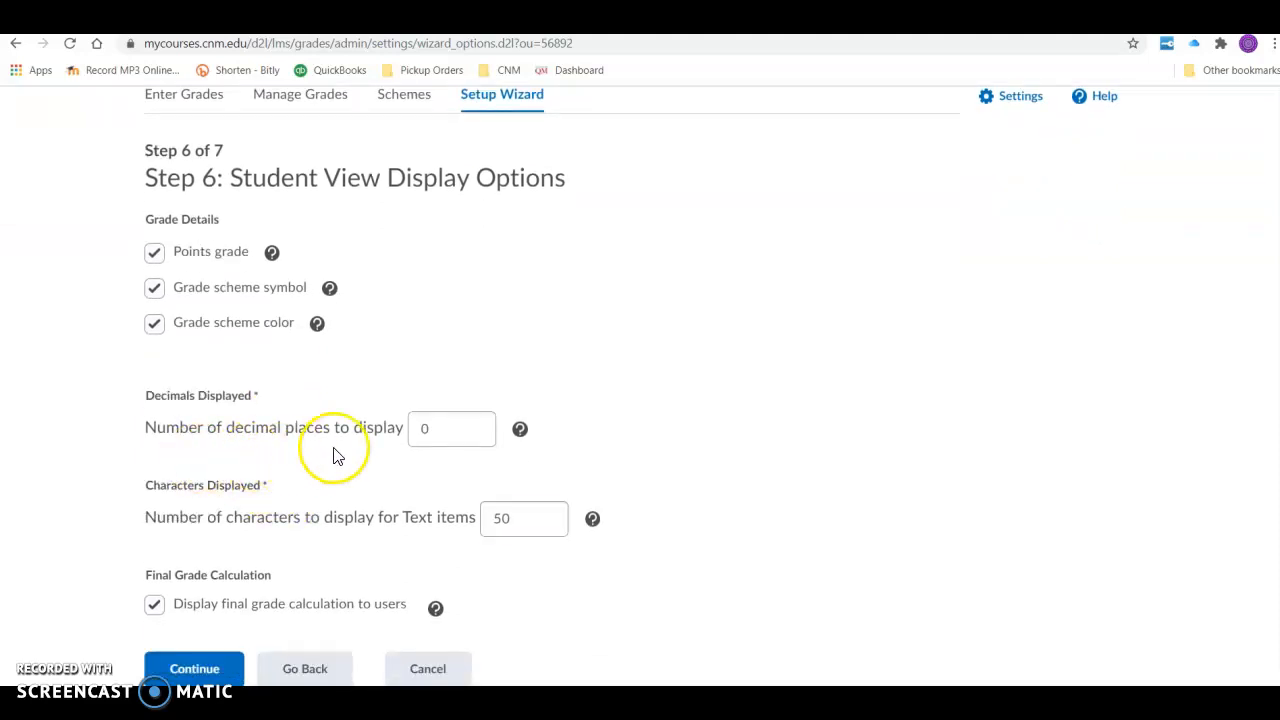
{"action": "left_click", "coordinate": [420, 446]}
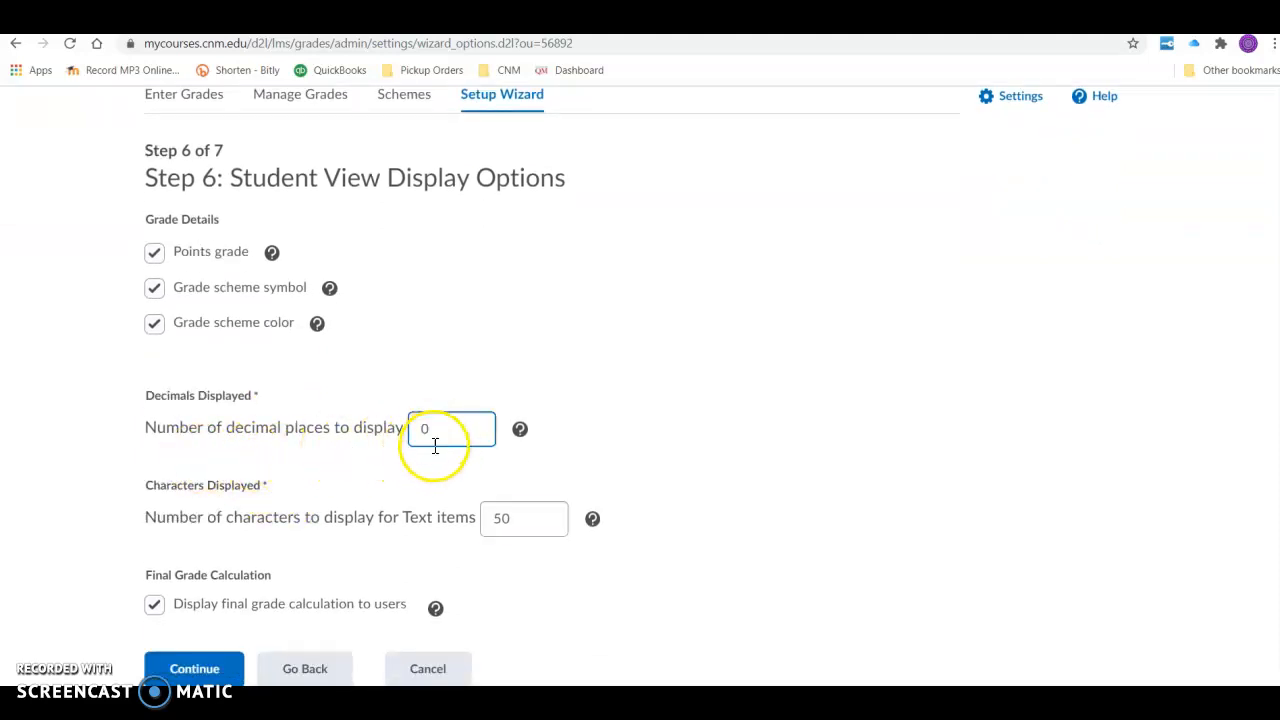
{"action": "left_click", "coordinate": [420, 478]}
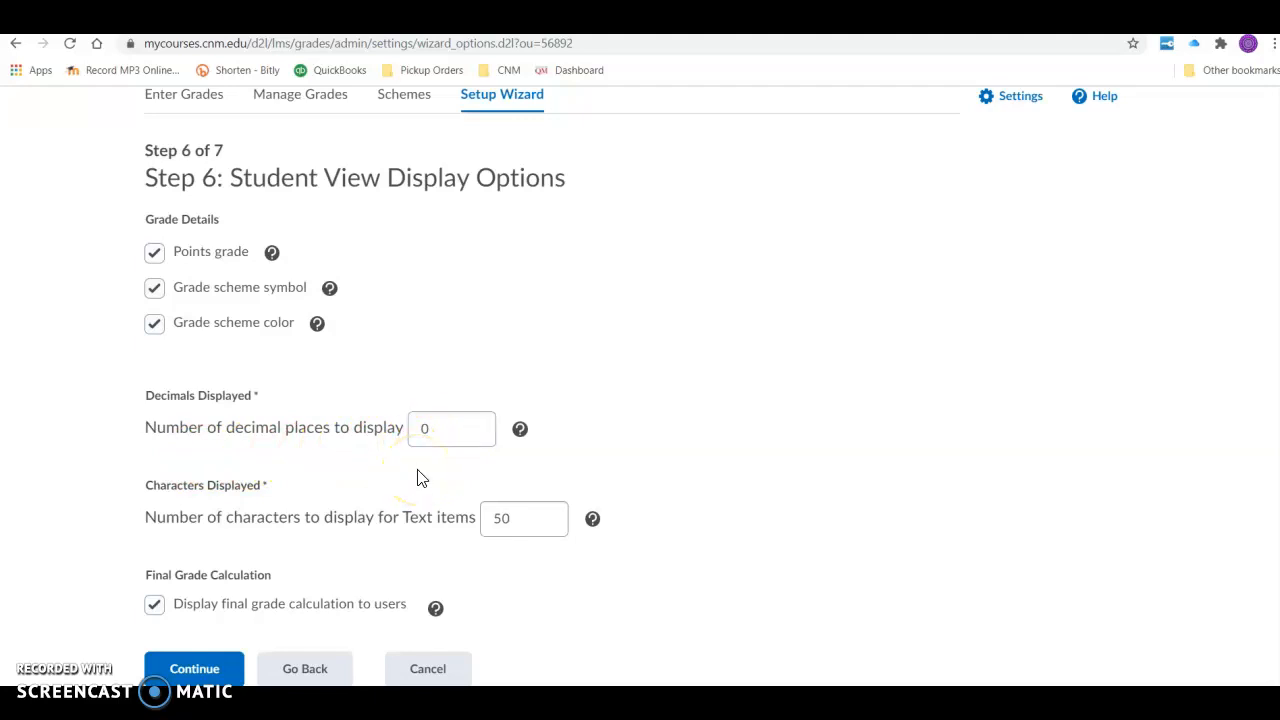
{"action": "left_click", "coordinate": [421, 474]}
{"action": "left_click", "coordinate": [363, 523]}
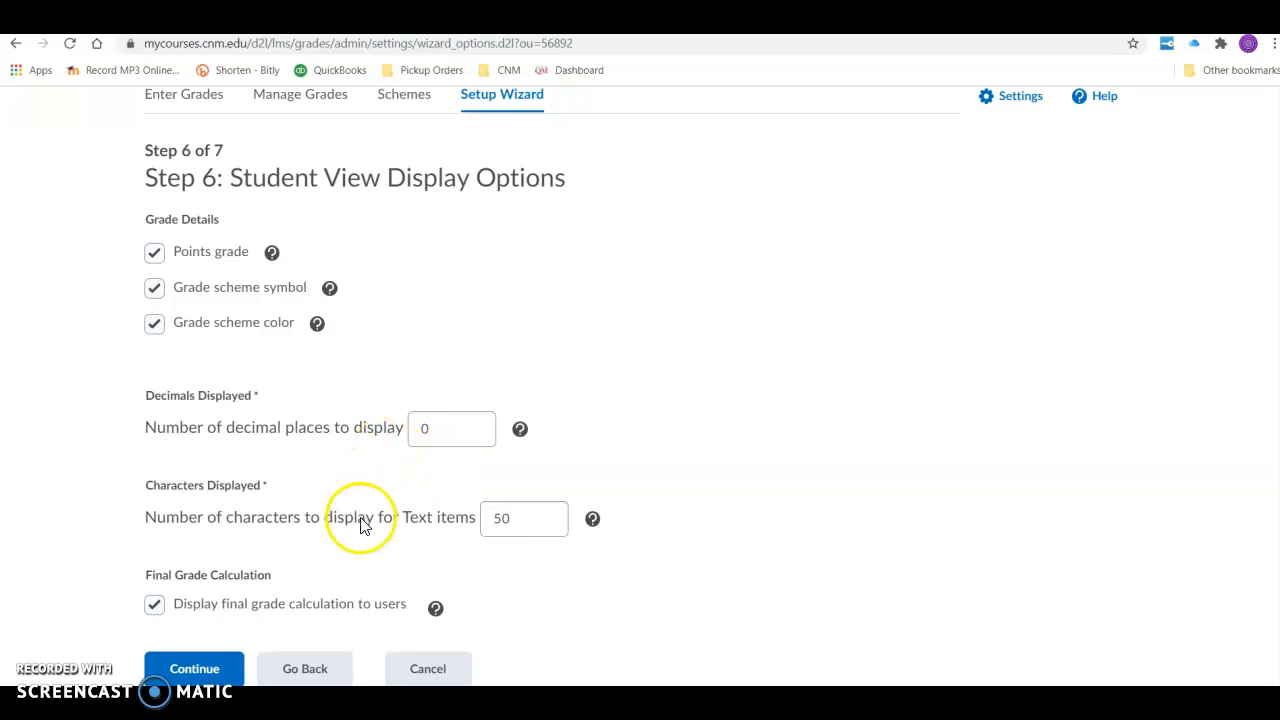
{"action": "left_click", "coordinate": [511, 531]}
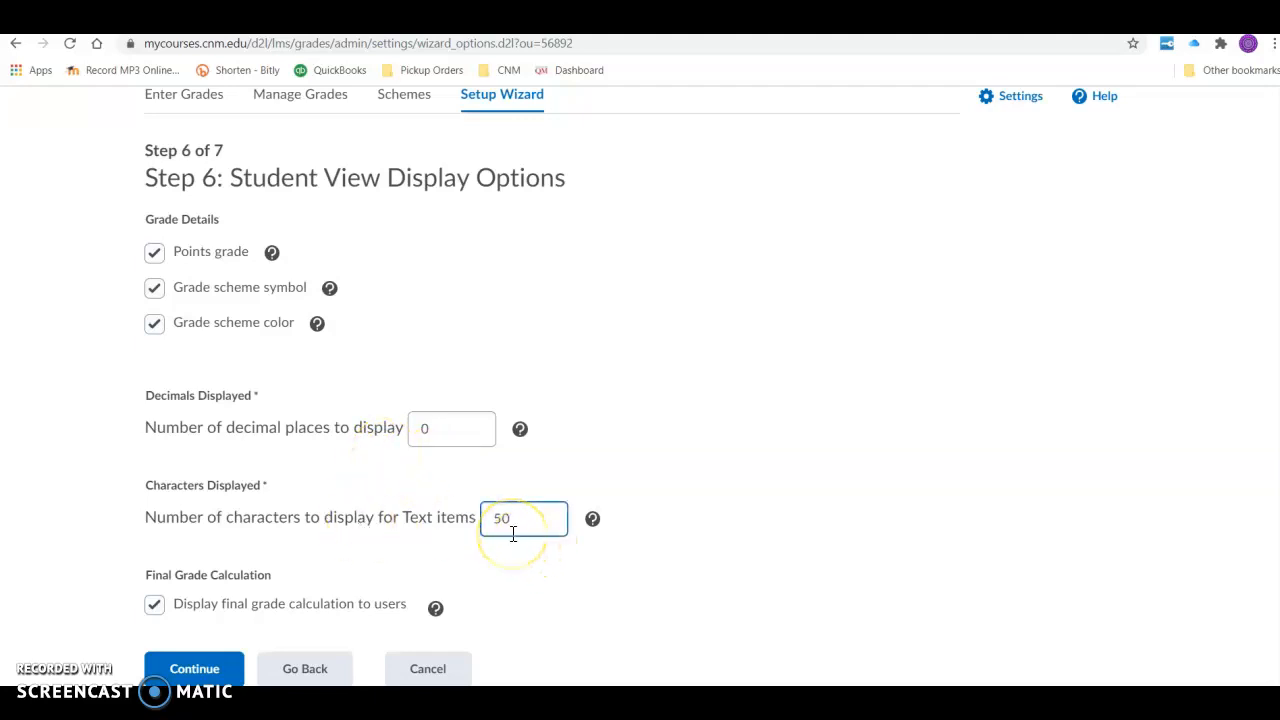
{"action": "left_click", "coordinate": [415, 555]}
{"action": "left_click", "coordinate": [194, 670]}
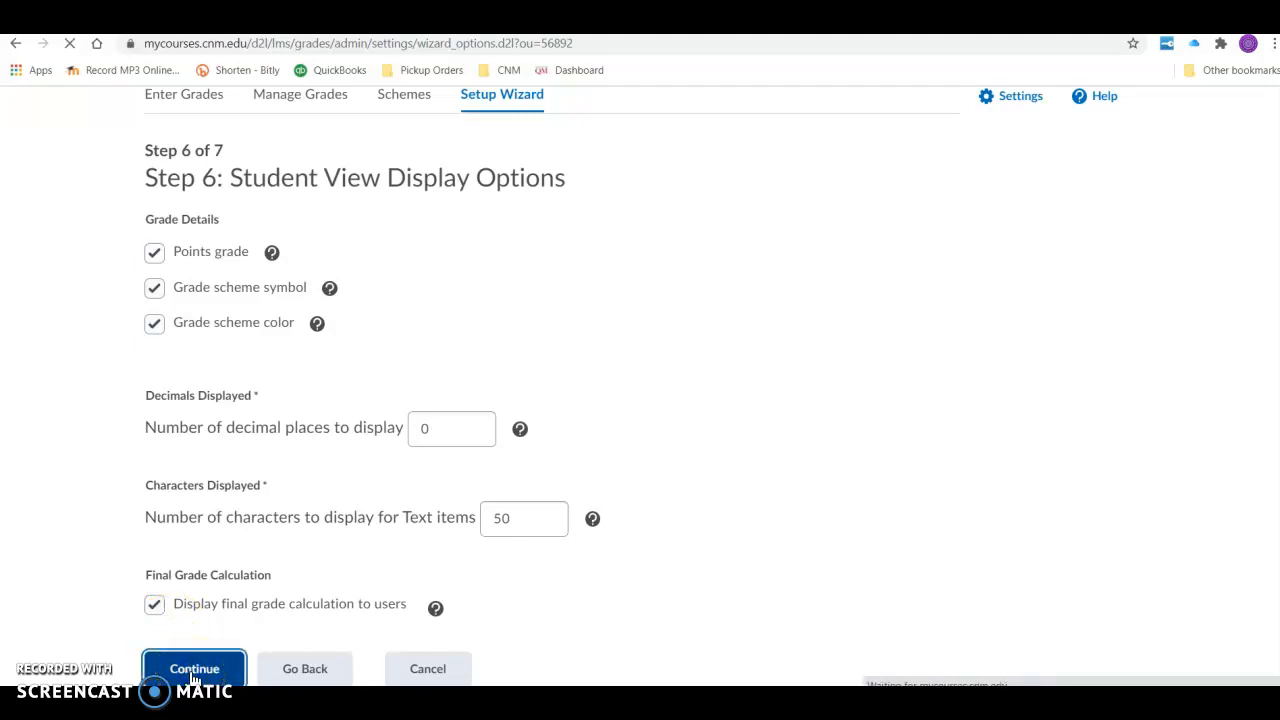
- Review the summary of the chosen grade book settings and finish the setup wizard
{"action": "scroll", "coordinate": [394, 557], "scroll_direction": "down", "scroll_amount": 3}
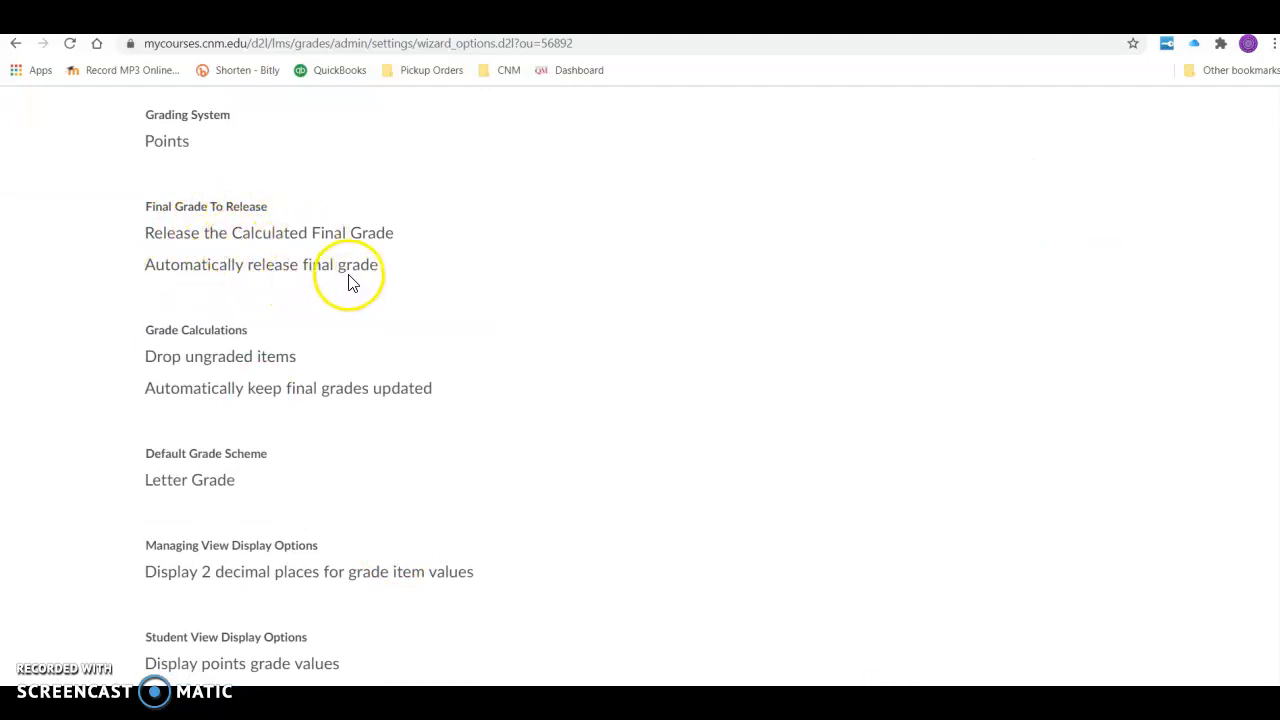
{"action": "scroll", "coordinate": [371, 285], "scroll_direction": "down", "scroll_amount": 2}
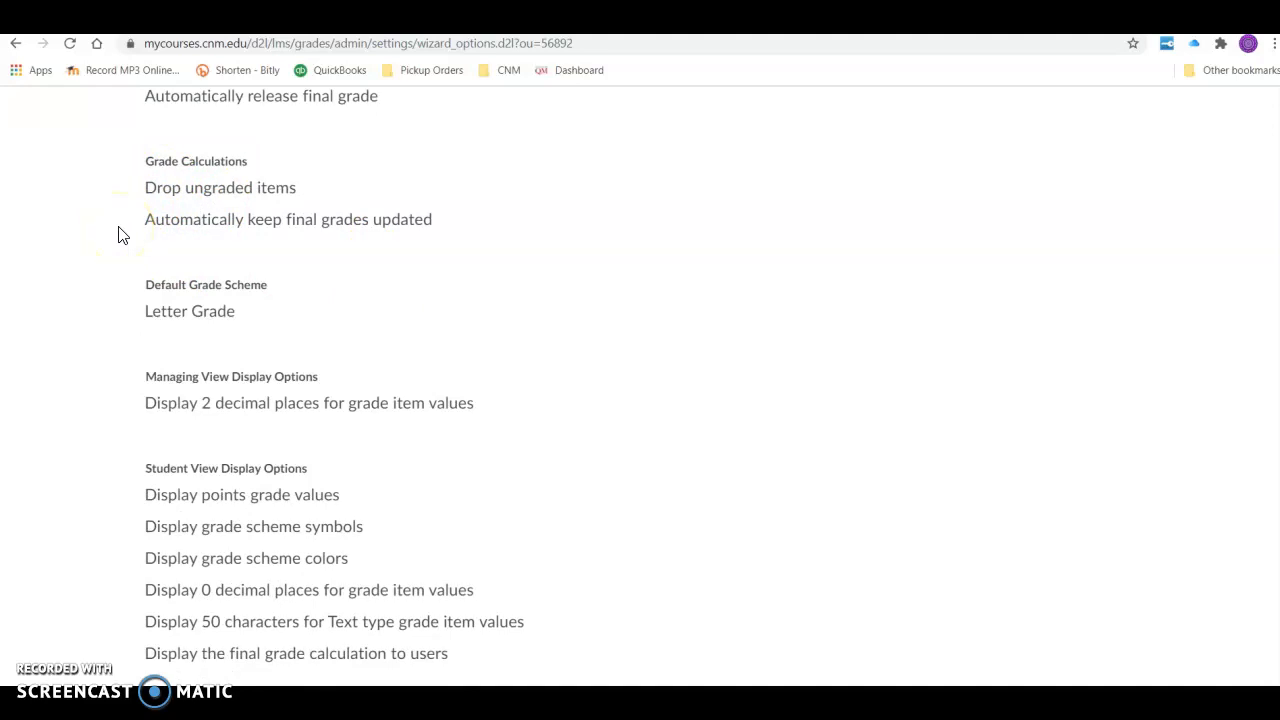
{"action": "scroll", "coordinate": [149, 257], "scroll_direction": "down", "scroll_amount": 1}
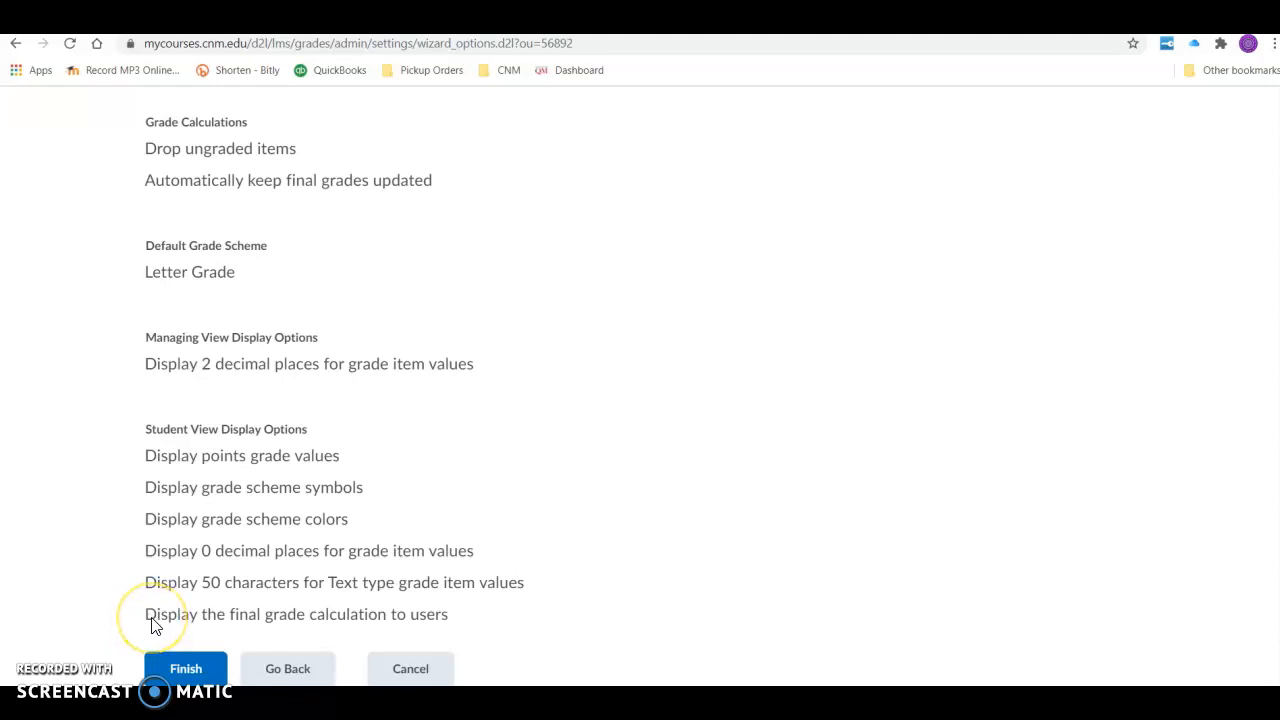
{"action": "left_click", "coordinate": [186, 669]}
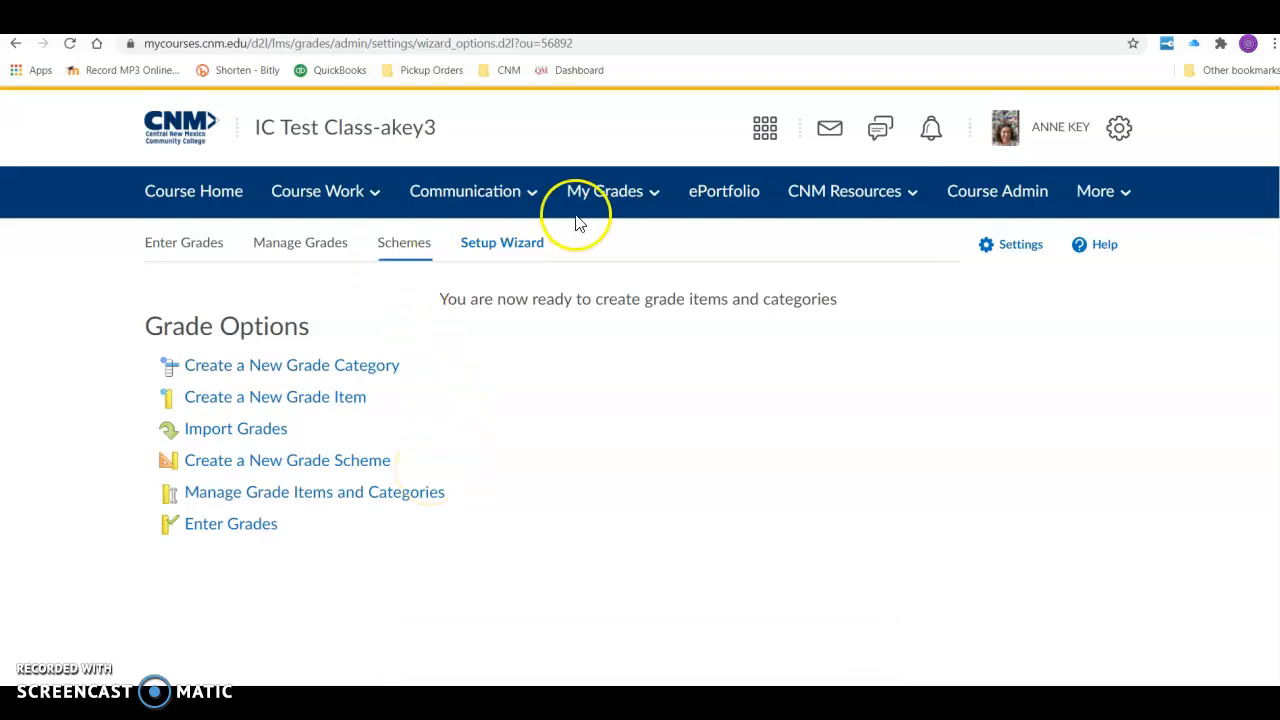
- Open the Final Calculated Grade item for editing from the list of managed grade items
{"action": "left_click", "coordinate": [602, 199]}
{"action": "left_click", "coordinate": [292, 254]}
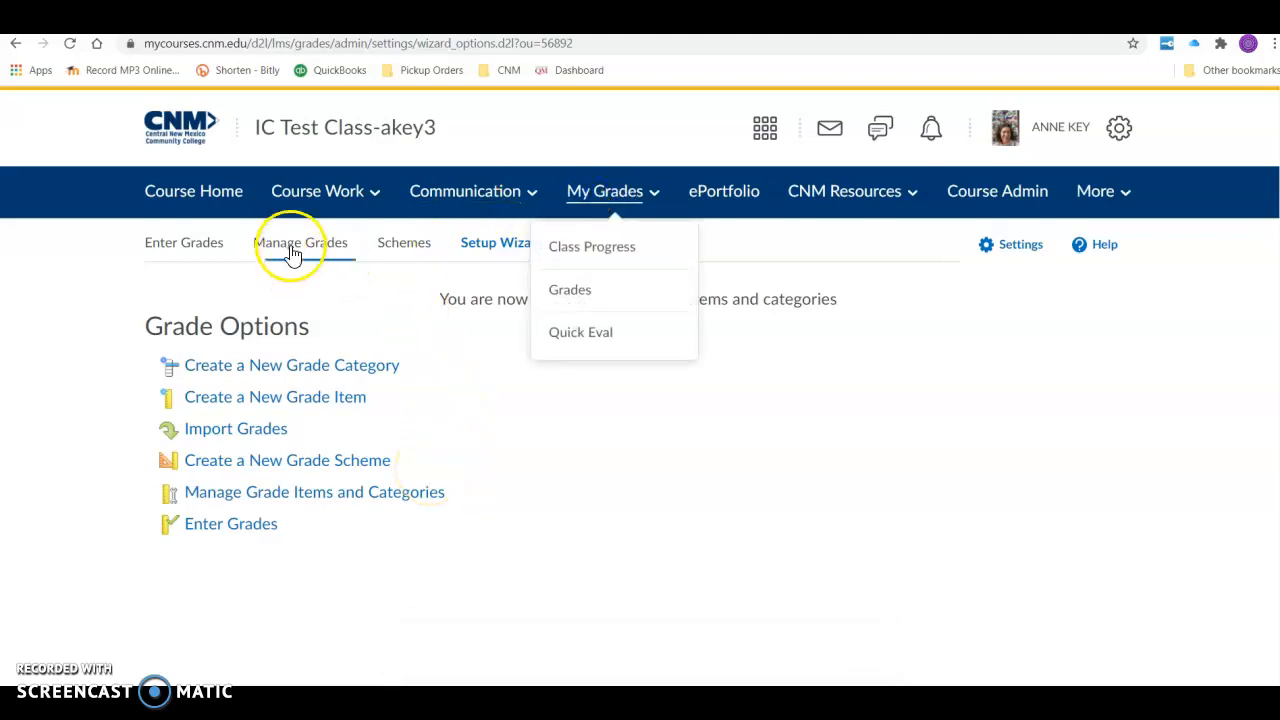
{"action": "scroll", "coordinate": [497, 506], "scroll_direction": "down", "scroll_amount": 15}
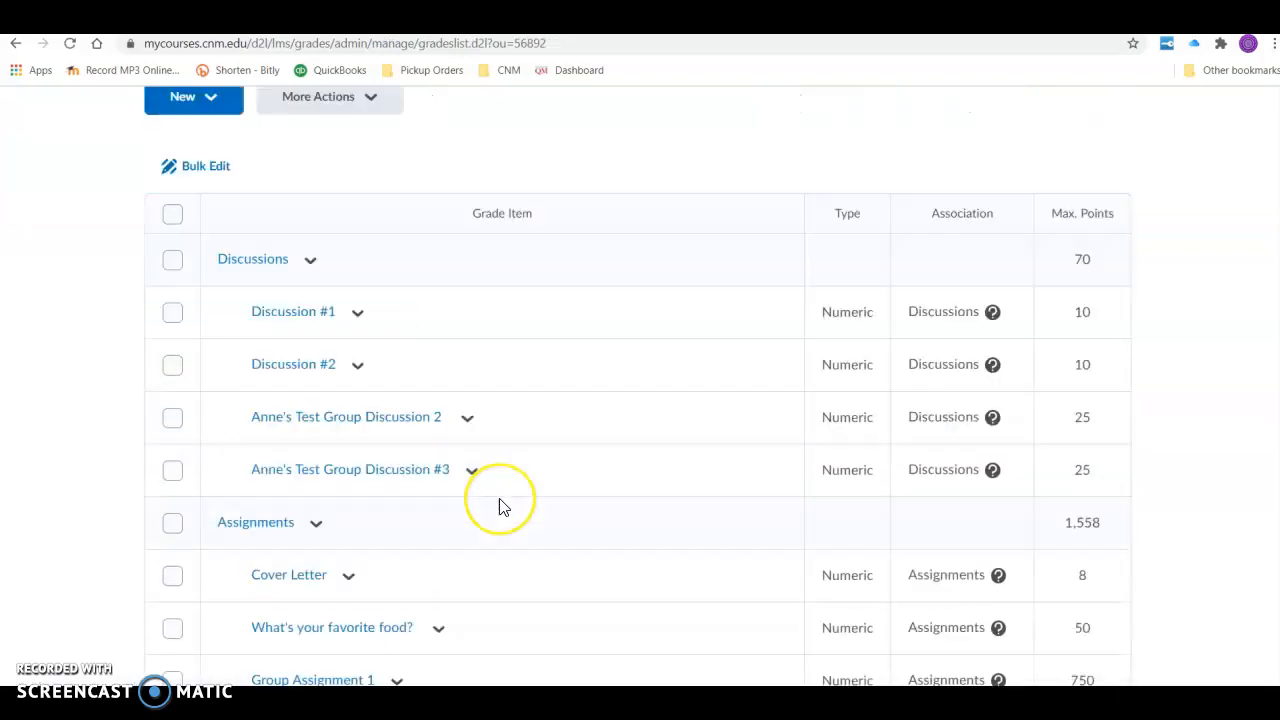
{"action": "scroll", "coordinate": [499, 506], "scroll_direction": "down", "scroll_amount": 10}
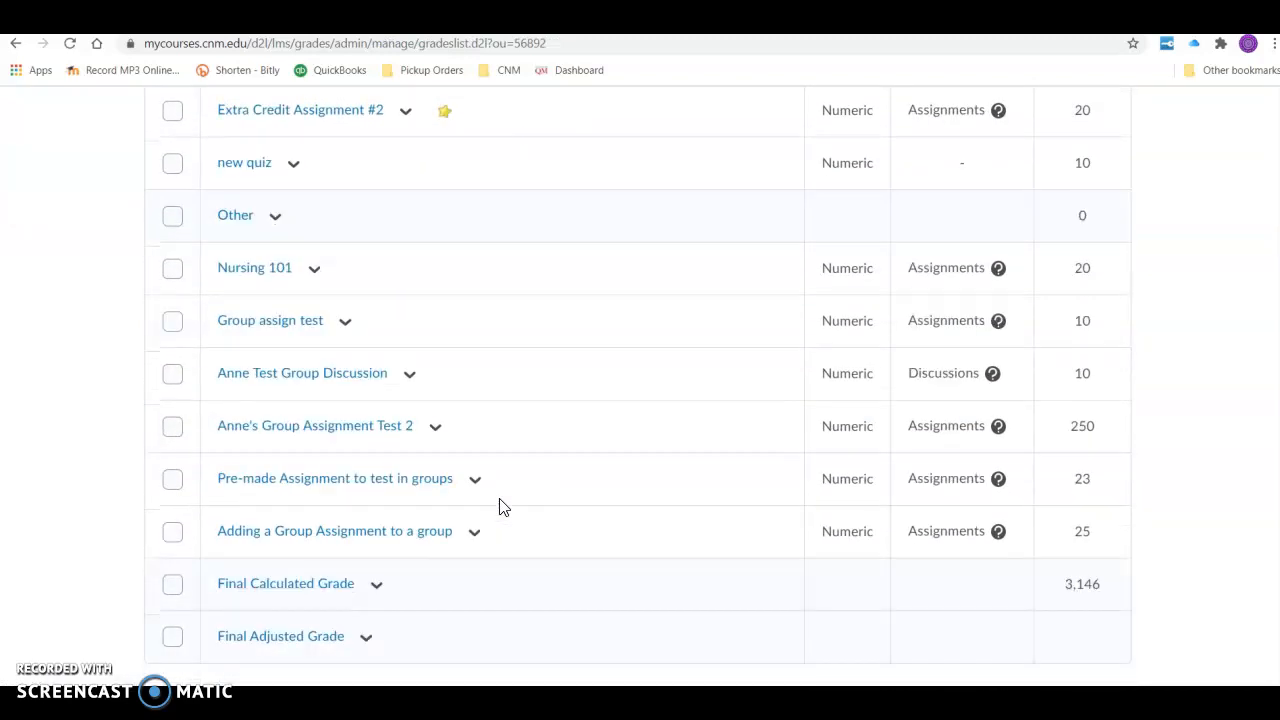
{"action": "left_click", "coordinate": [373, 588]}
{"action": "left_click", "coordinate": [402, 407]}
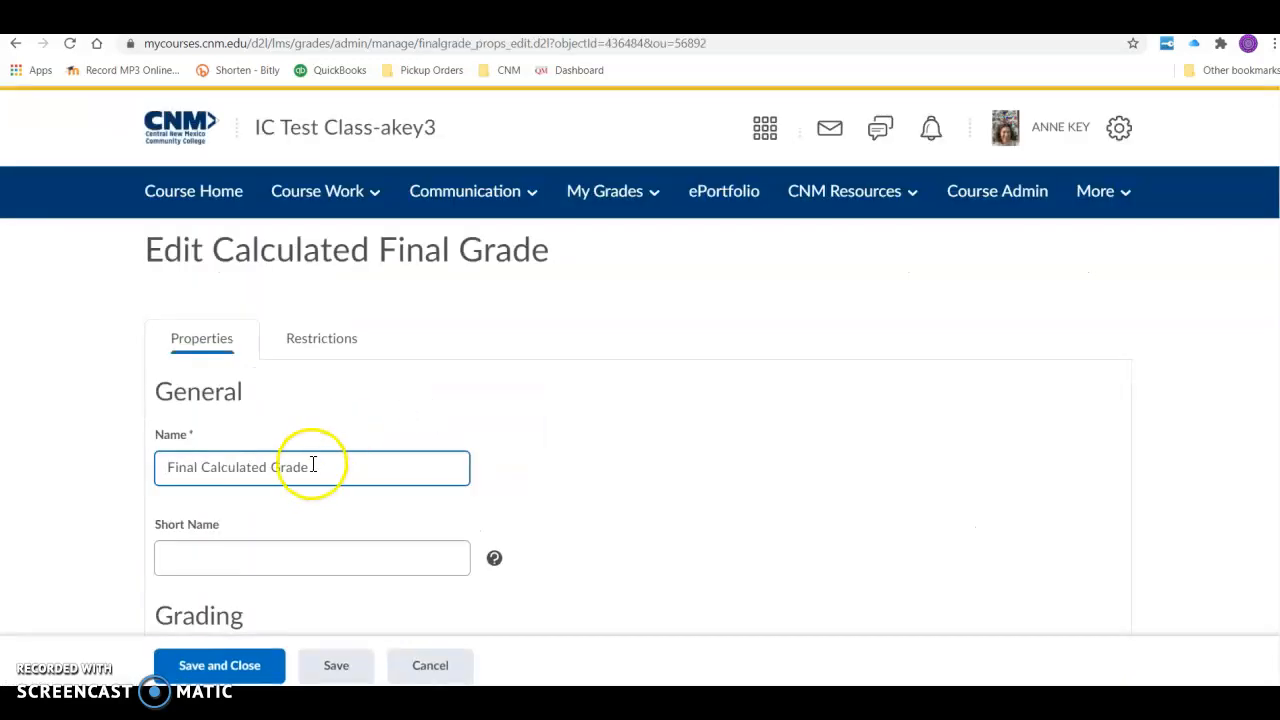
- Rename the final calculated grade as Current Grade, choose the Percentage grade scheme, and save and close the item
{"action": "left_click_drag", "start_coordinate": [303, 466], "coordinate": [99, 465]}
{"action": "type", "text": "Current"}
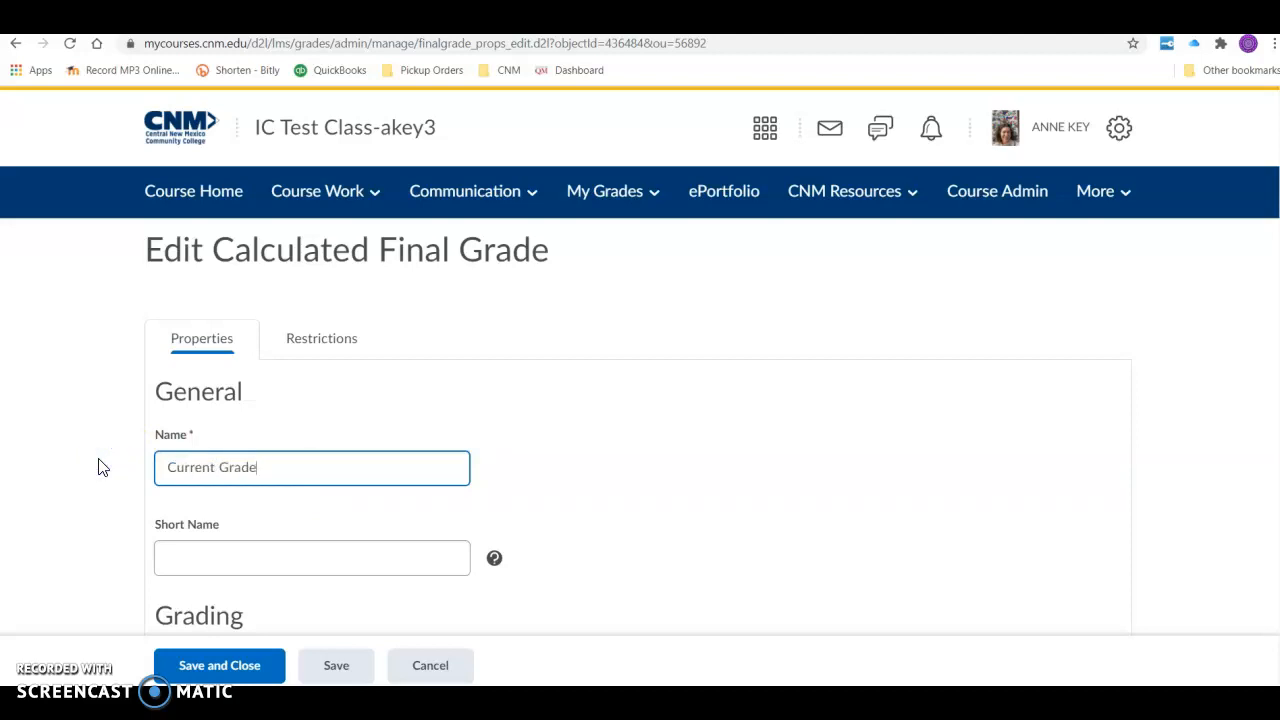
{"action": "scroll", "coordinate": [551, 477], "scroll_direction": "down", "scroll_amount": 5}
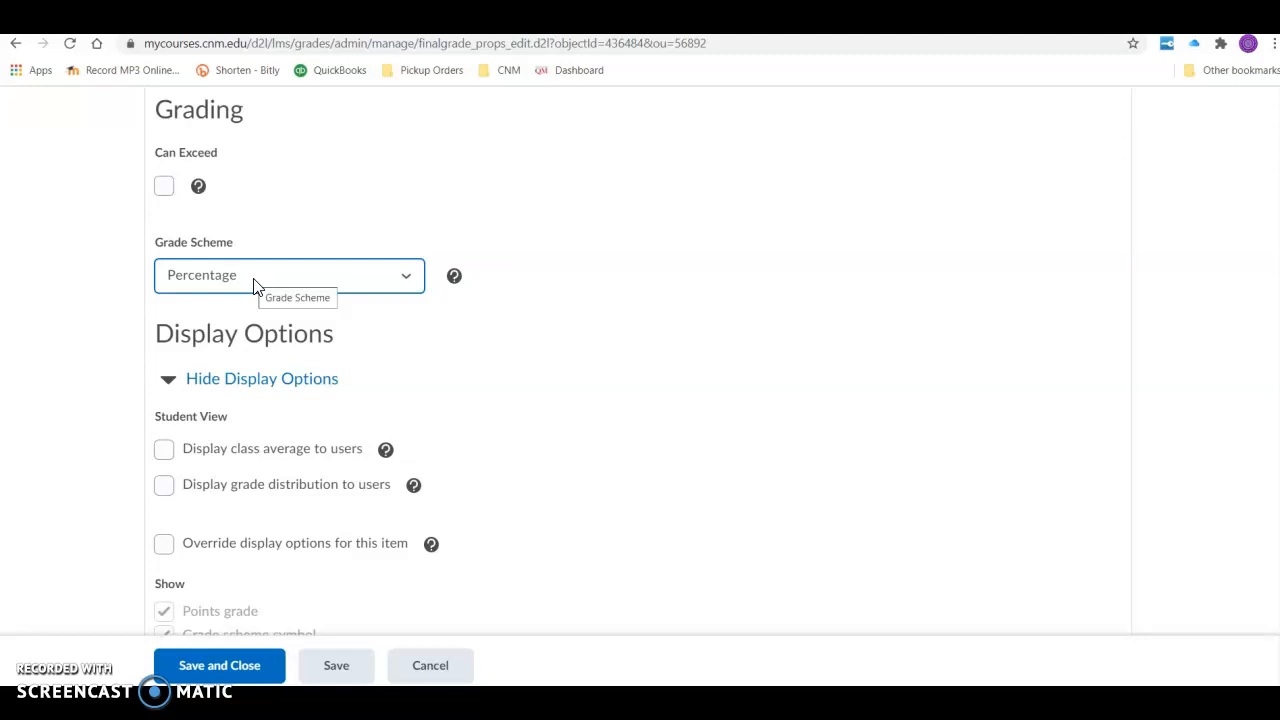
{"action": "left_click", "coordinate": [409, 283]}
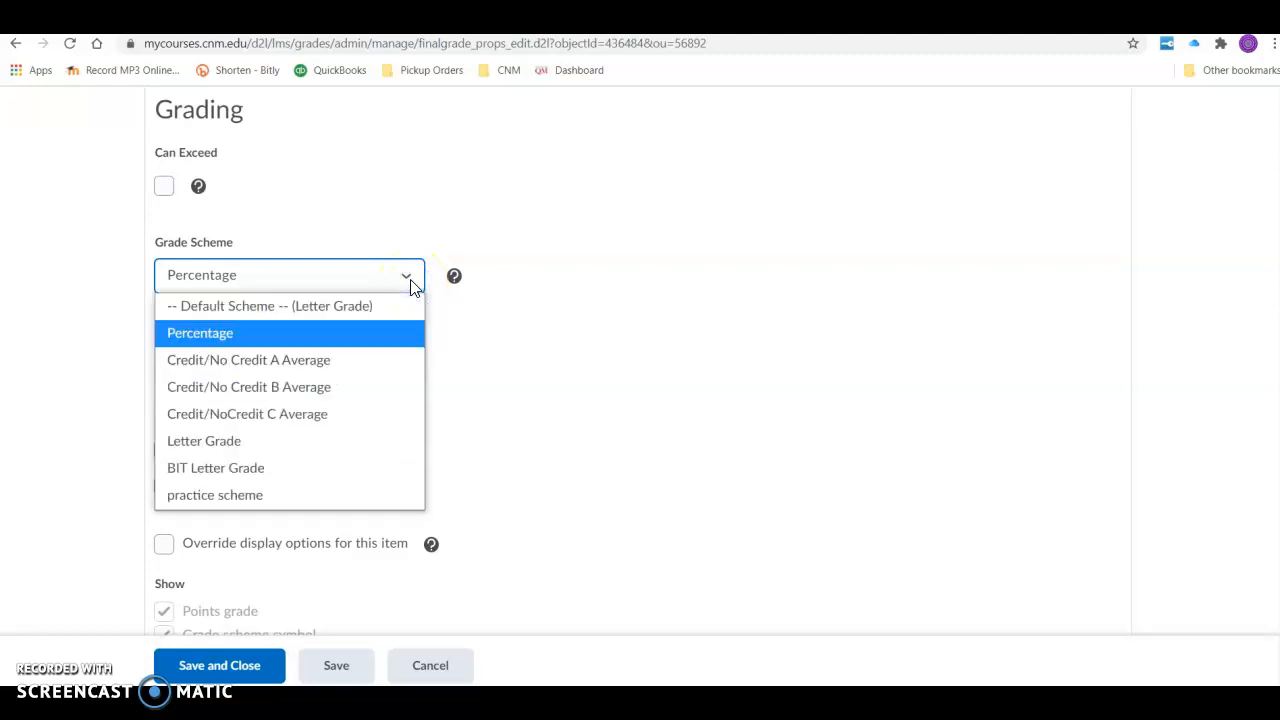
{"action": "left_click", "coordinate": [370, 340]}
{"action": "scroll", "coordinate": [572, 445], "scroll_direction": "down", "scroll_amount": 4}
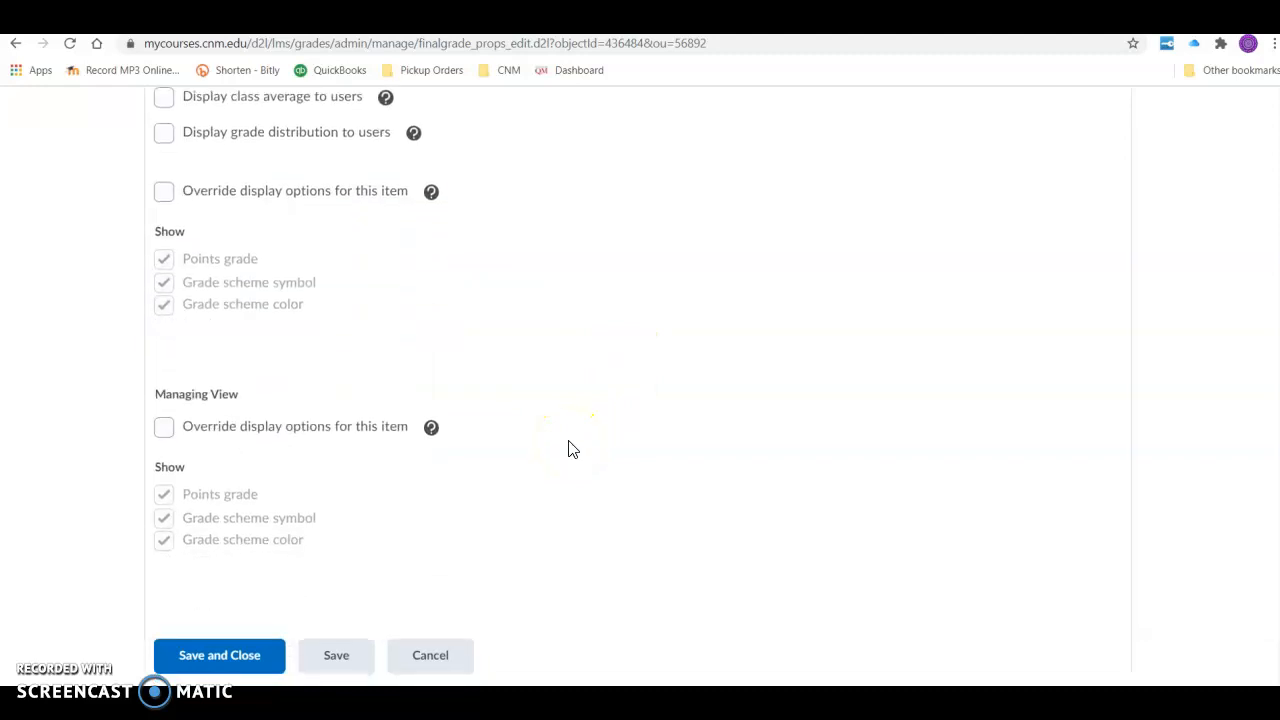
{"action": "left_click", "coordinate": [229, 663]}
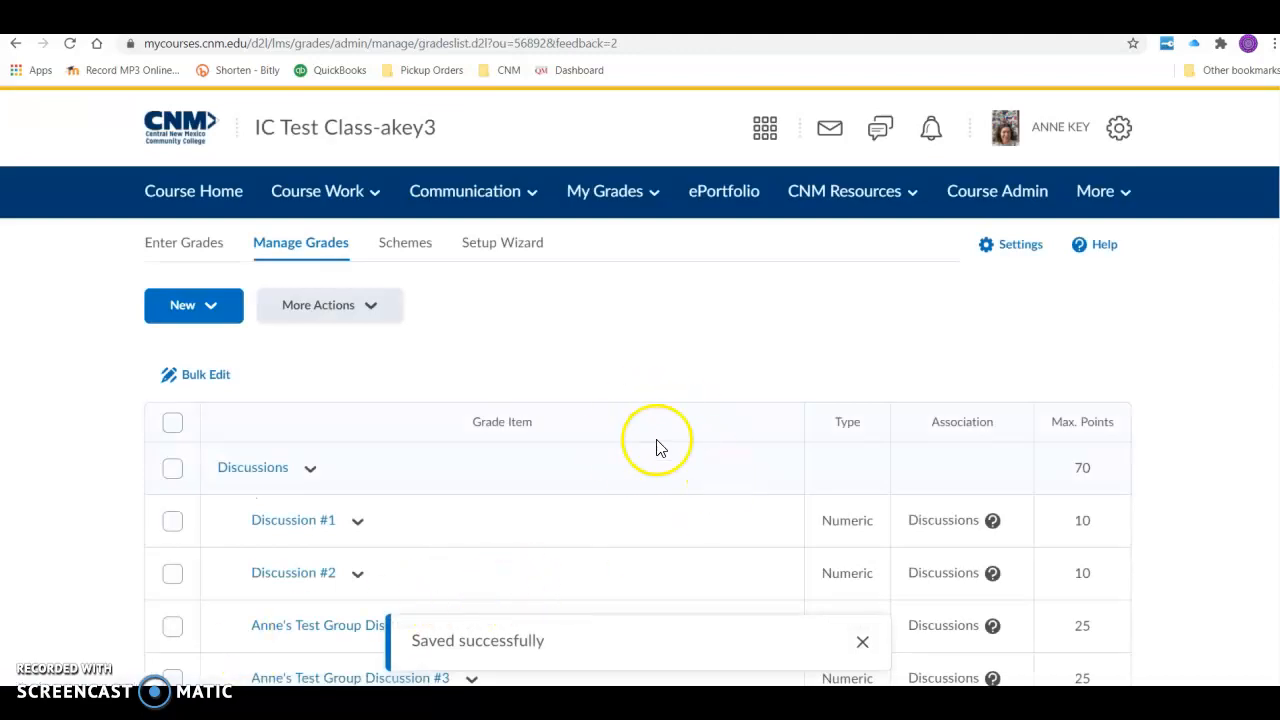
- Open the course Classlist from Course Admin and impersonate the Demo Student participant, confirming the session switch
{"action": "left_click", "coordinate": [997, 193]}
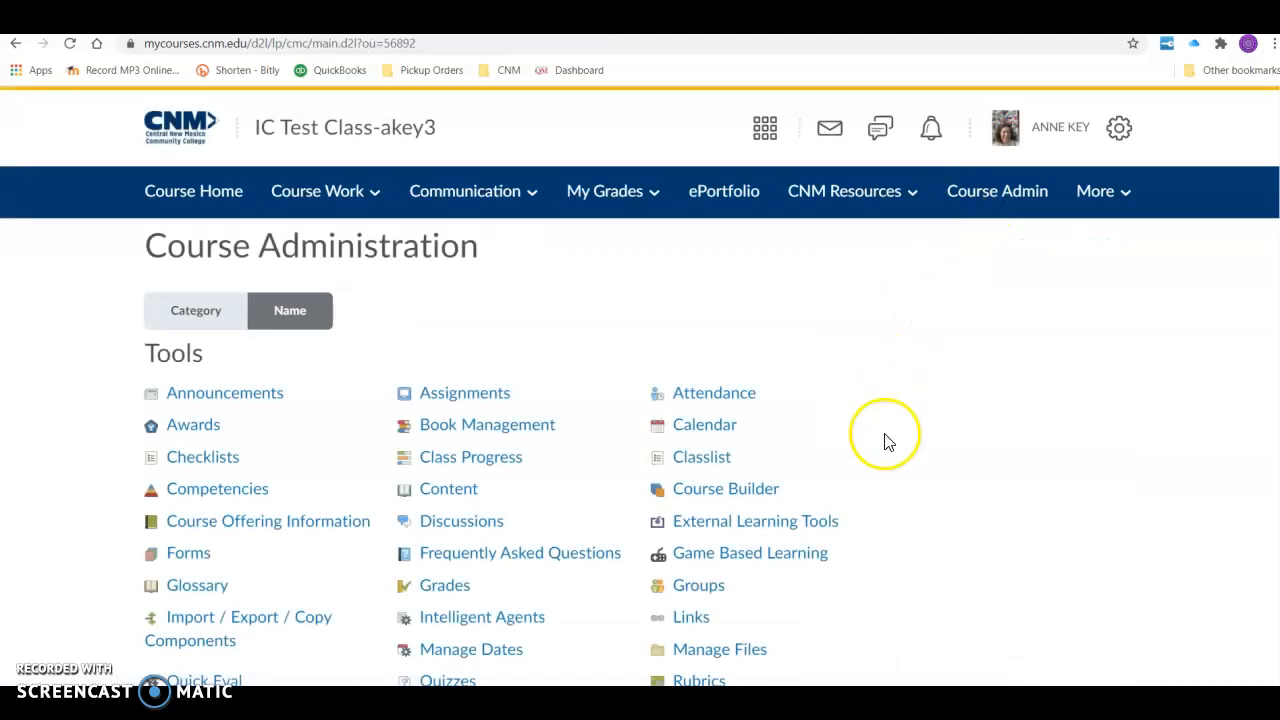
{"action": "scroll", "coordinate": [886, 440], "scroll_direction": "down", "scroll_amount": 1}
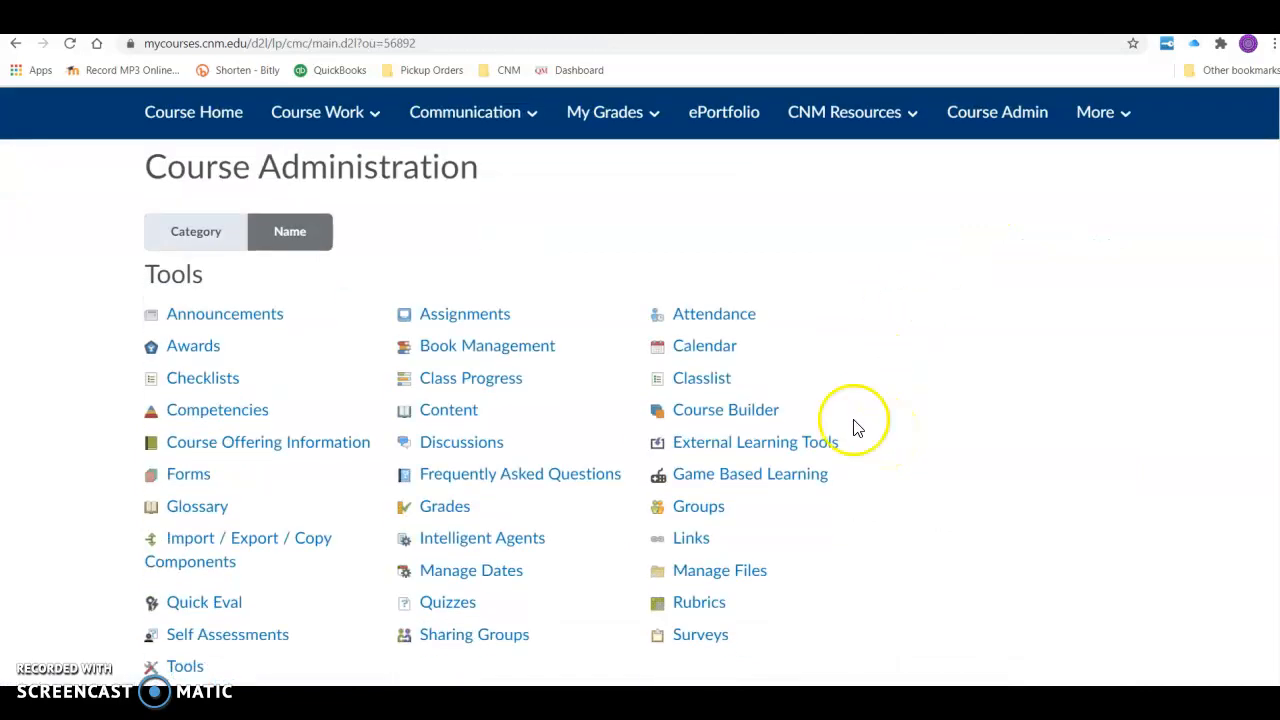
{"action": "left_click", "coordinate": [705, 380]}
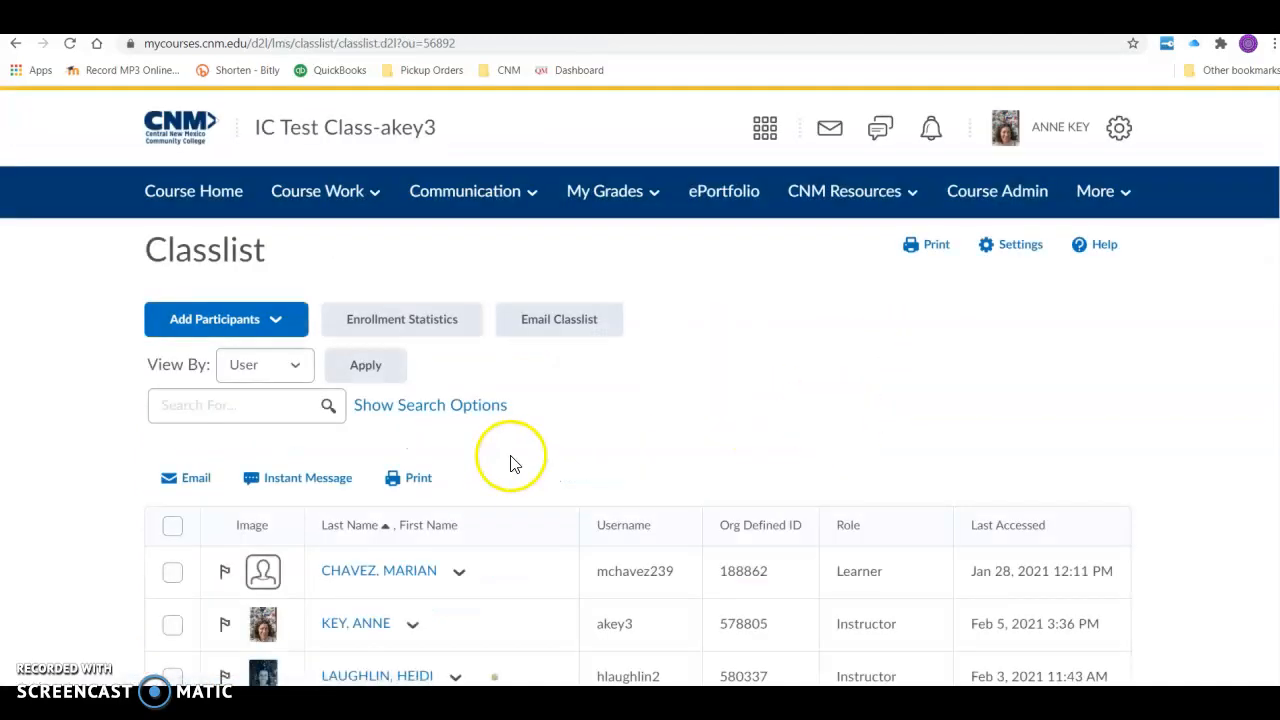
{"action": "scroll", "coordinate": [509, 466], "scroll_direction": "down", "scroll_amount": 5}
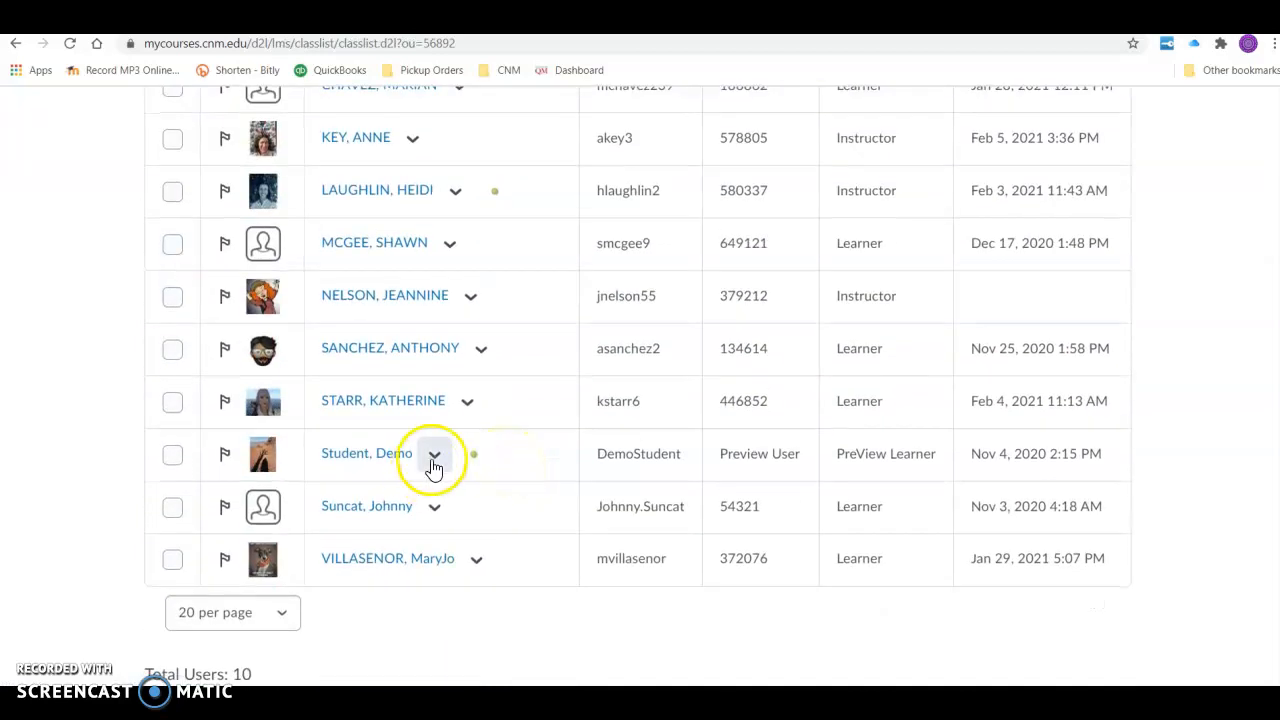
{"action": "left_click", "coordinate": [432, 456]}
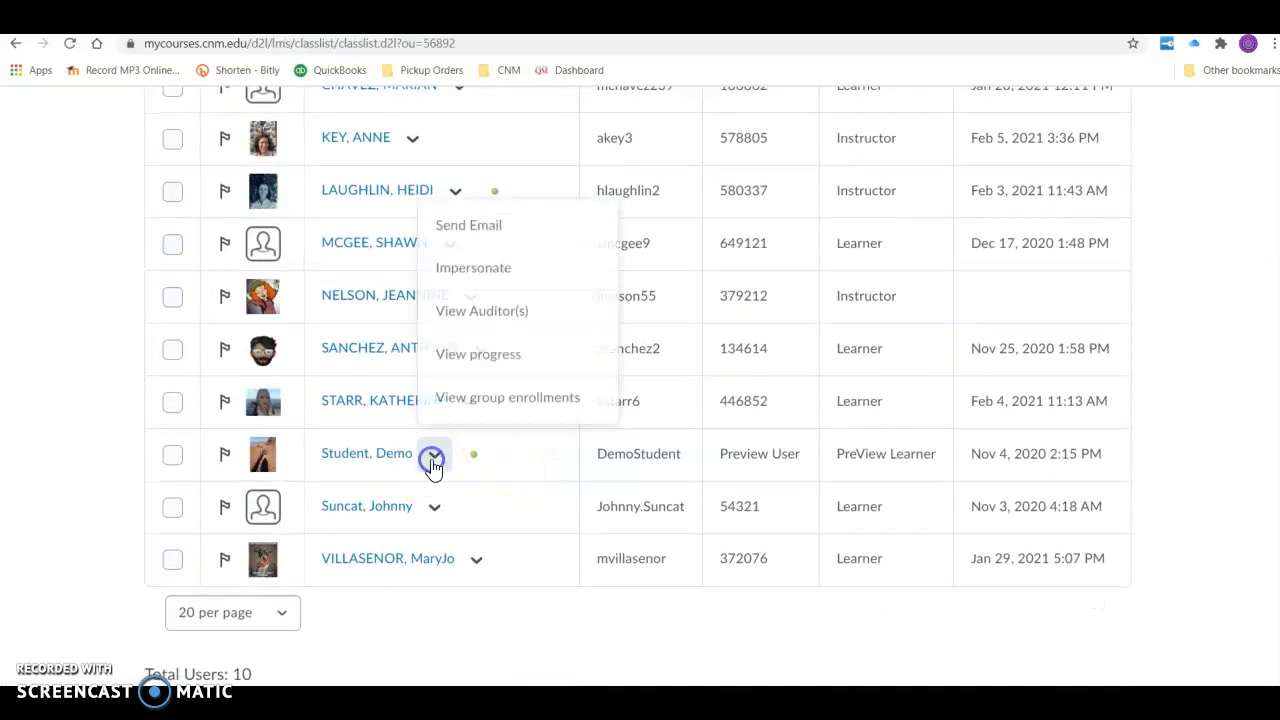
{"action": "left_click", "coordinate": [477, 279]}
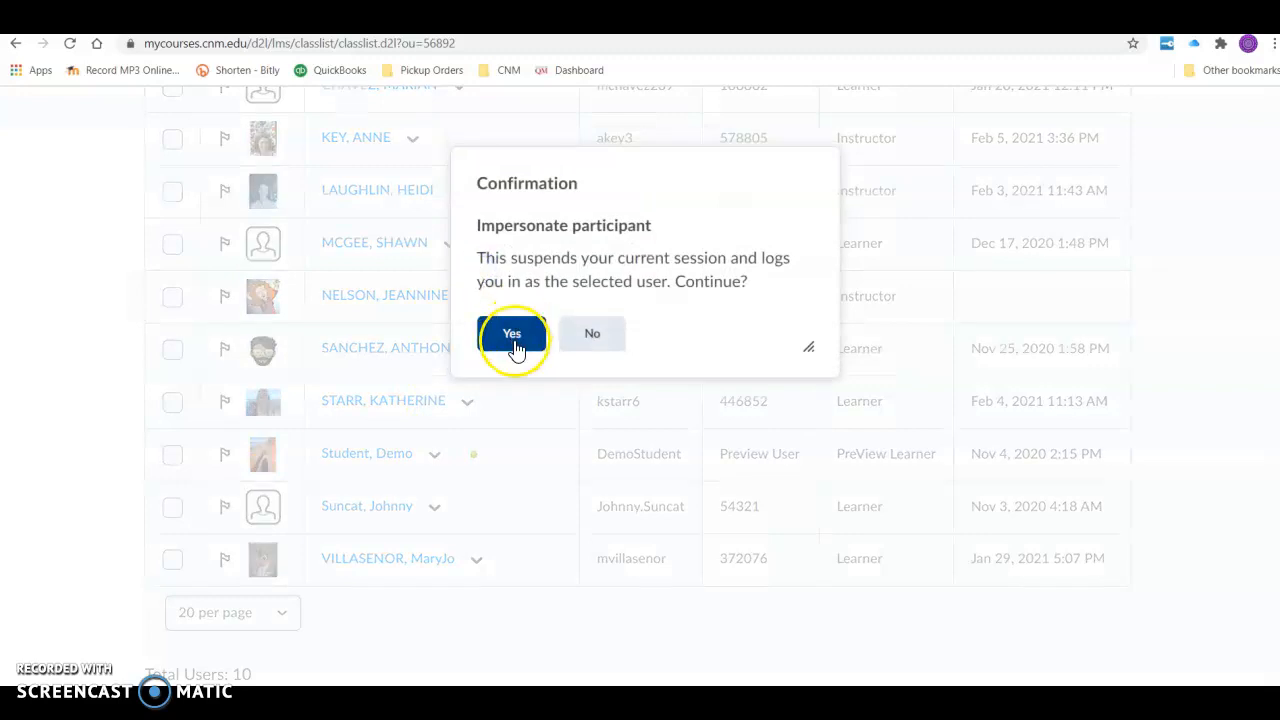
{"action": "left_click", "coordinate": [513, 338]}
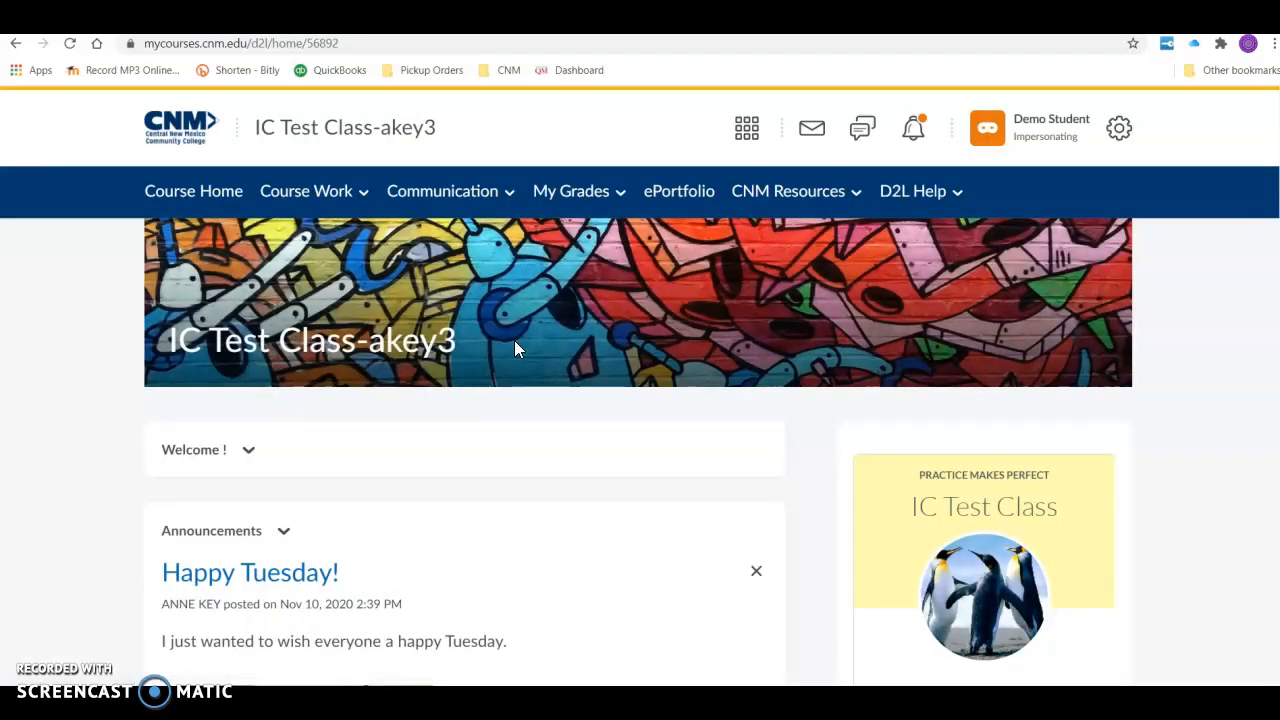
- View the demo student's Class Progress summary to check the grade figures shown there
{"action": "left_click", "coordinate": [572, 200]}
{"action": "left_click", "coordinate": [571, 248]}
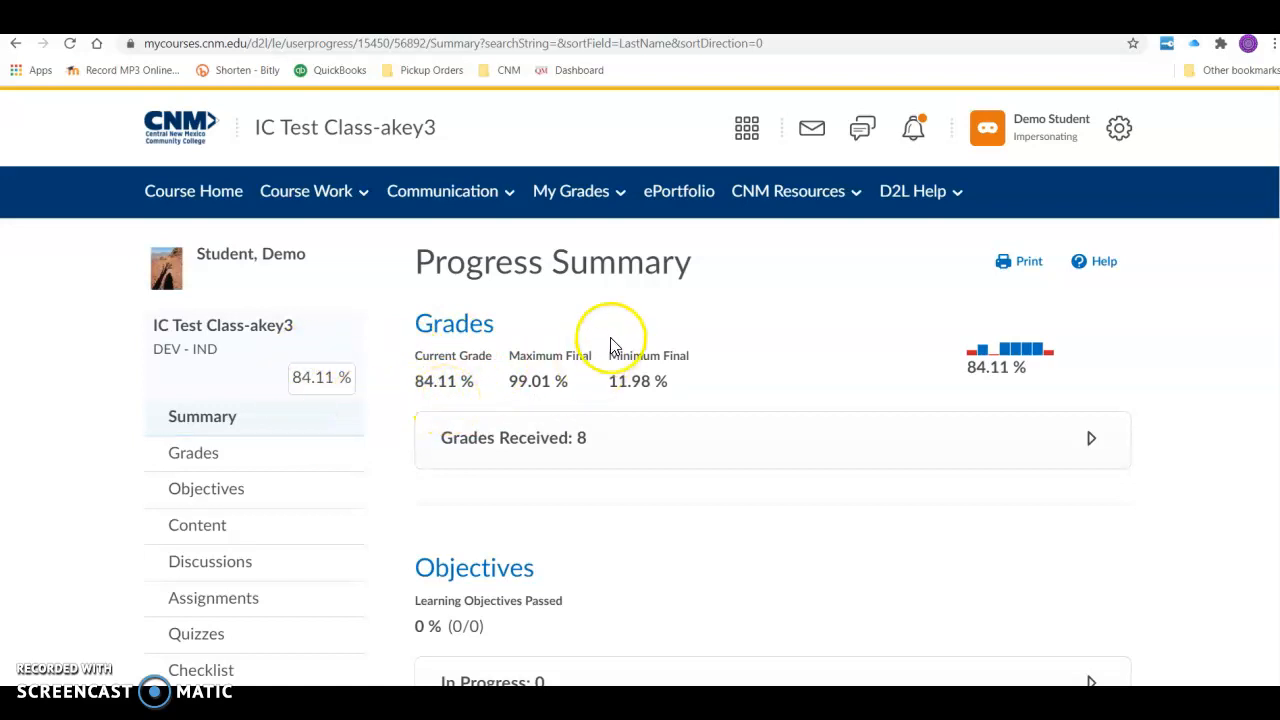
{"action": "left_click", "coordinate": [604, 196]}
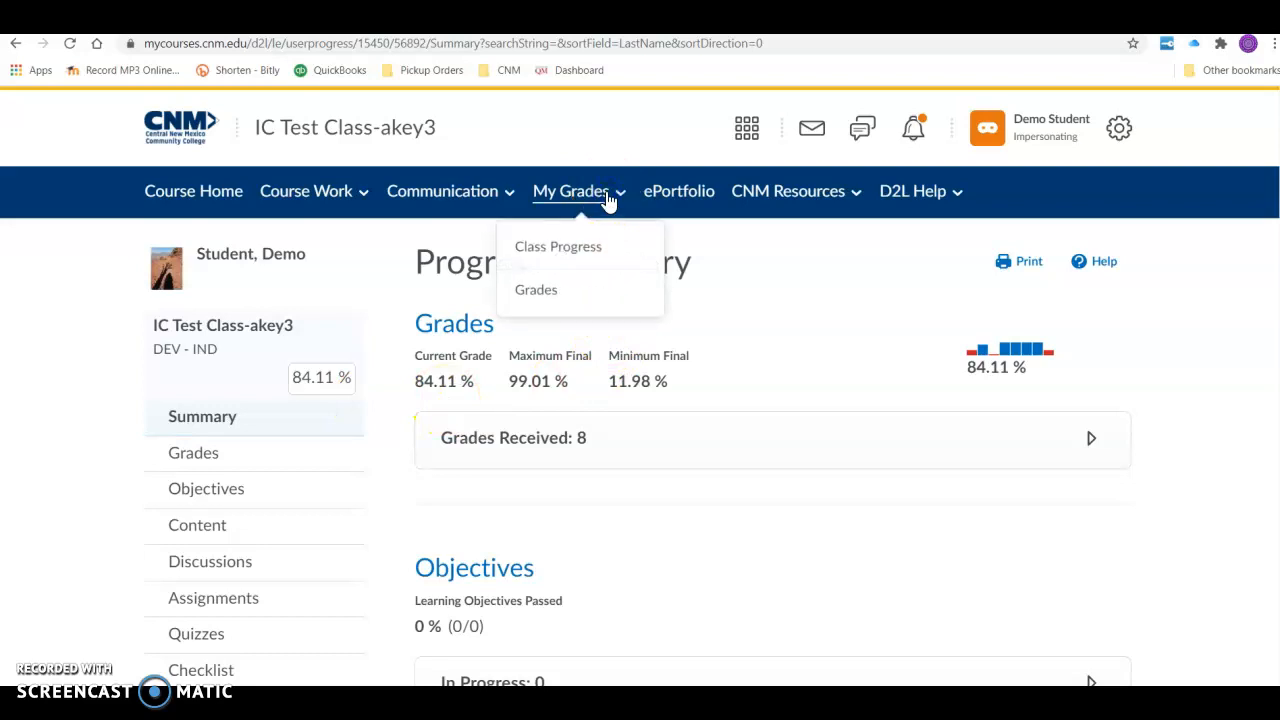
{"action": "left_click", "coordinate": [591, 250]}
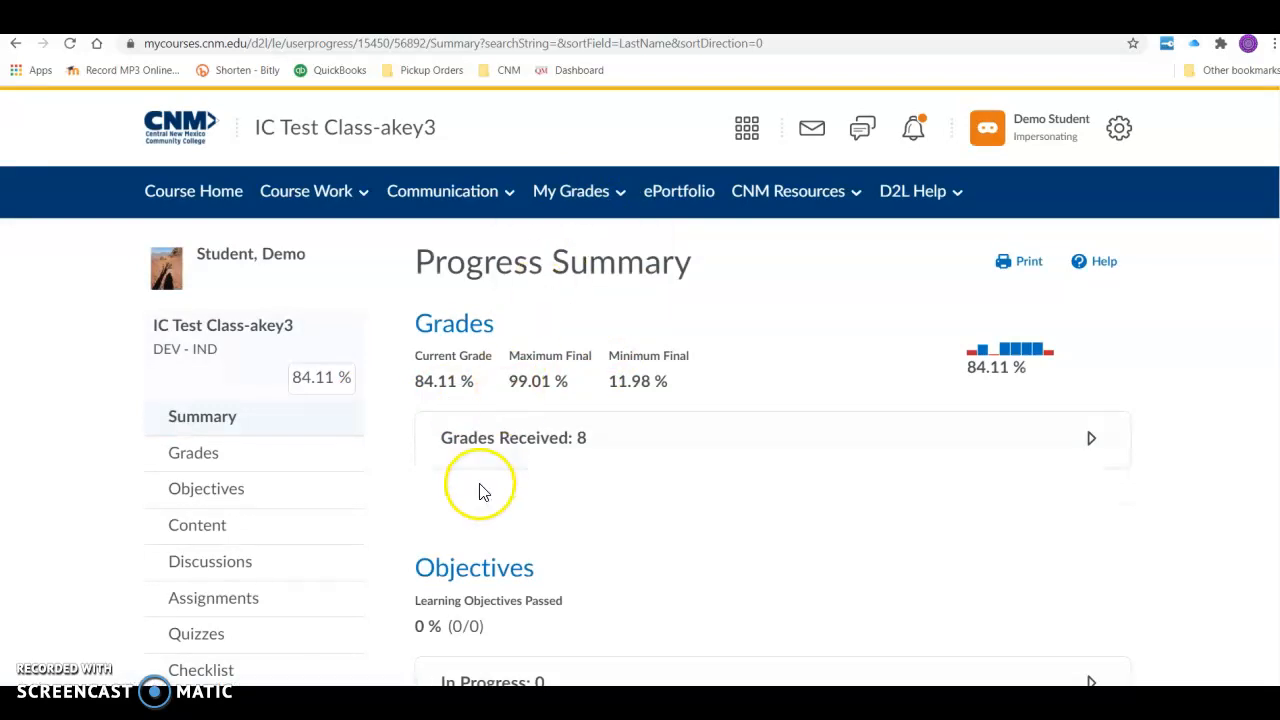
- Open the demo student's Grades page and review the final grade calculation formula through to its last row
{"action": "left_click", "coordinate": [573, 200]}
{"action": "left_click", "coordinate": [554, 288]}
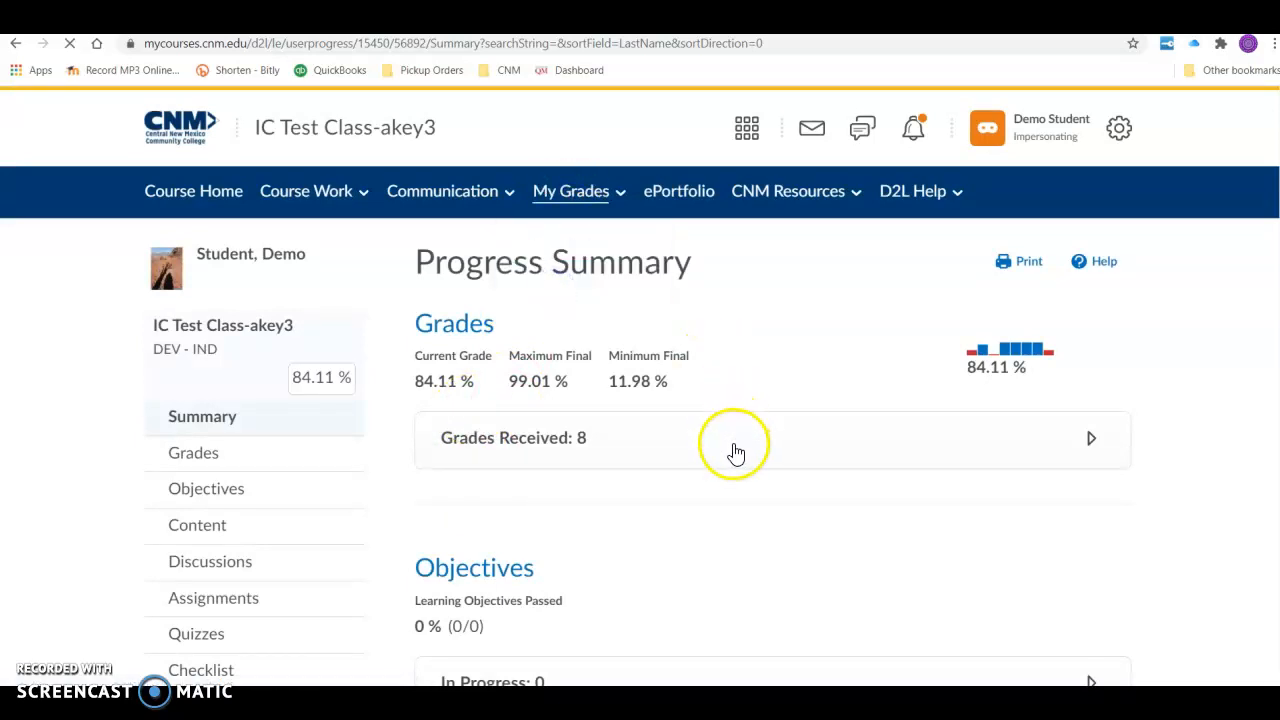
{"action": "scroll", "coordinate": [591, 466], "scroll_direction": "down", "scroll_amount": 1}
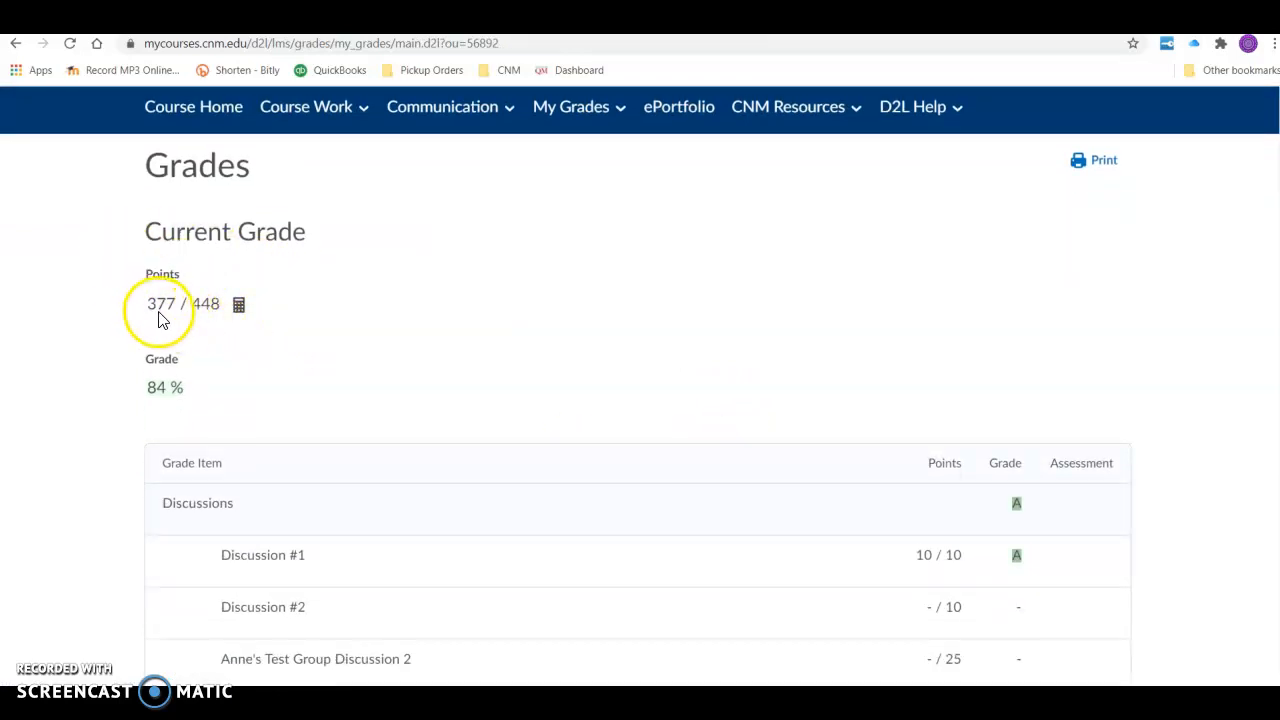
{"action": "left_click", "coordinate": [239, 305]}
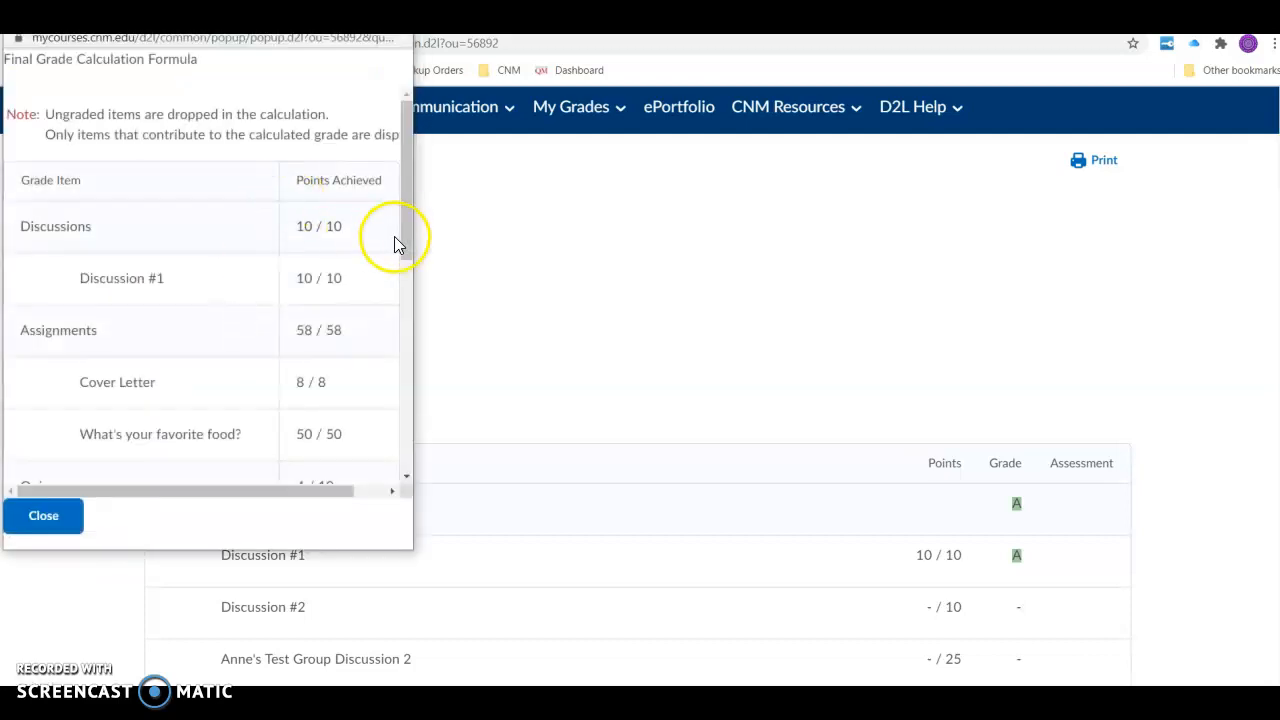
{"action": "left_click_drag", "start_coordinate": [404, 174], "coordinate": [417, 451]}
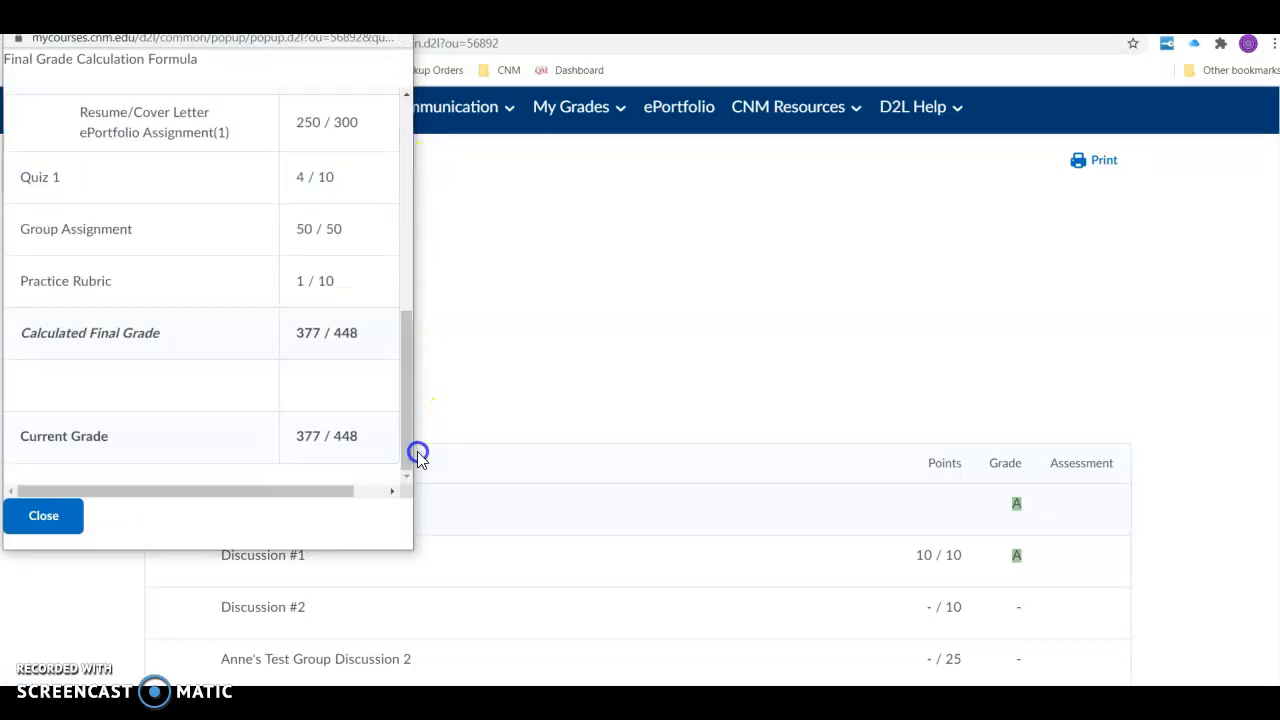
{"action": "left_click", "coordinate": [44, 517]}
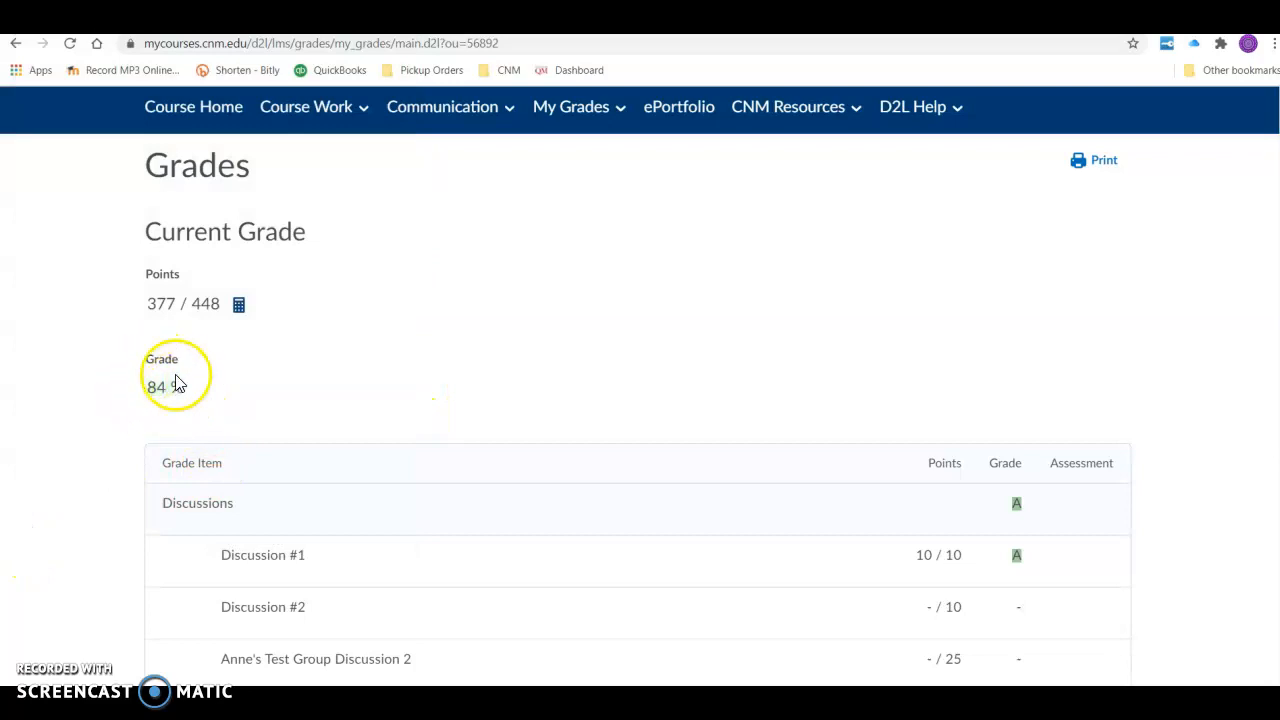
- Examine the points and grade symbols for each item in the student's grade list, and return to the Current Grade section
{"action": "scroll", "coordinate": [449, 349], "scroll_direction": "down", "scroll_amount": 3}
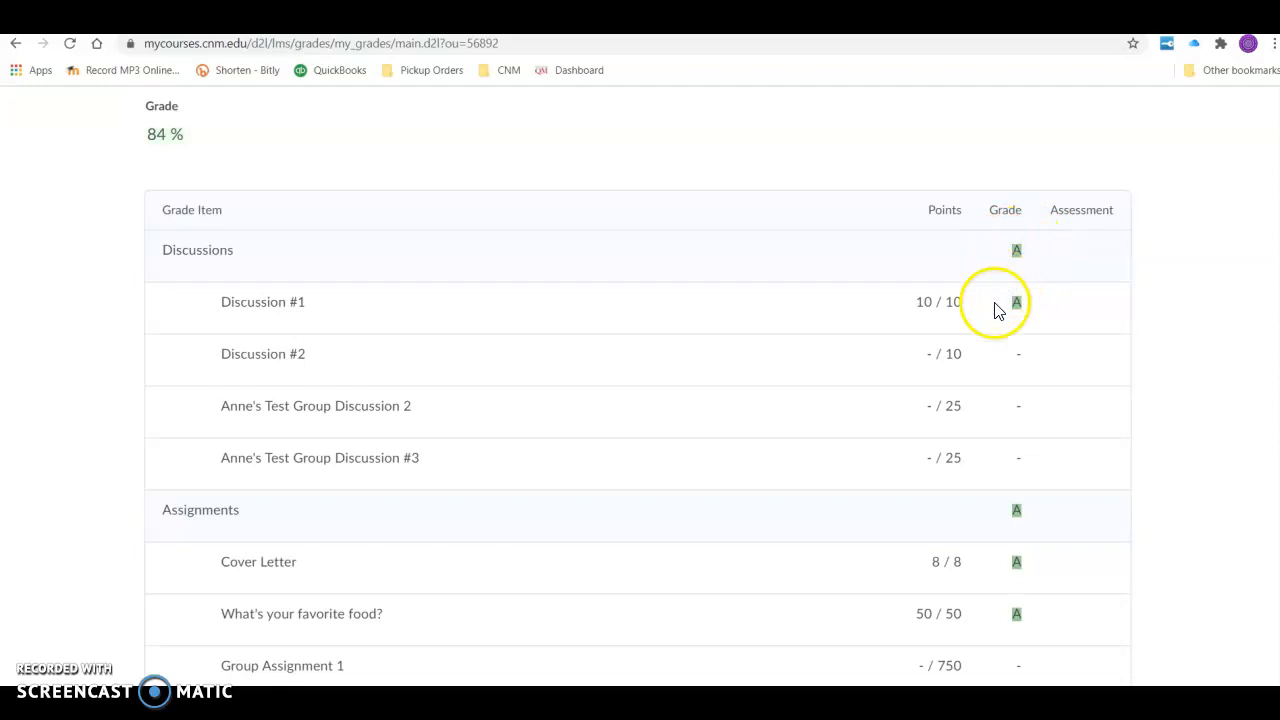
{"action": "scroll", "coordinate": [930, 430], "scroll_direction": "down", "scroll_amount": 2}
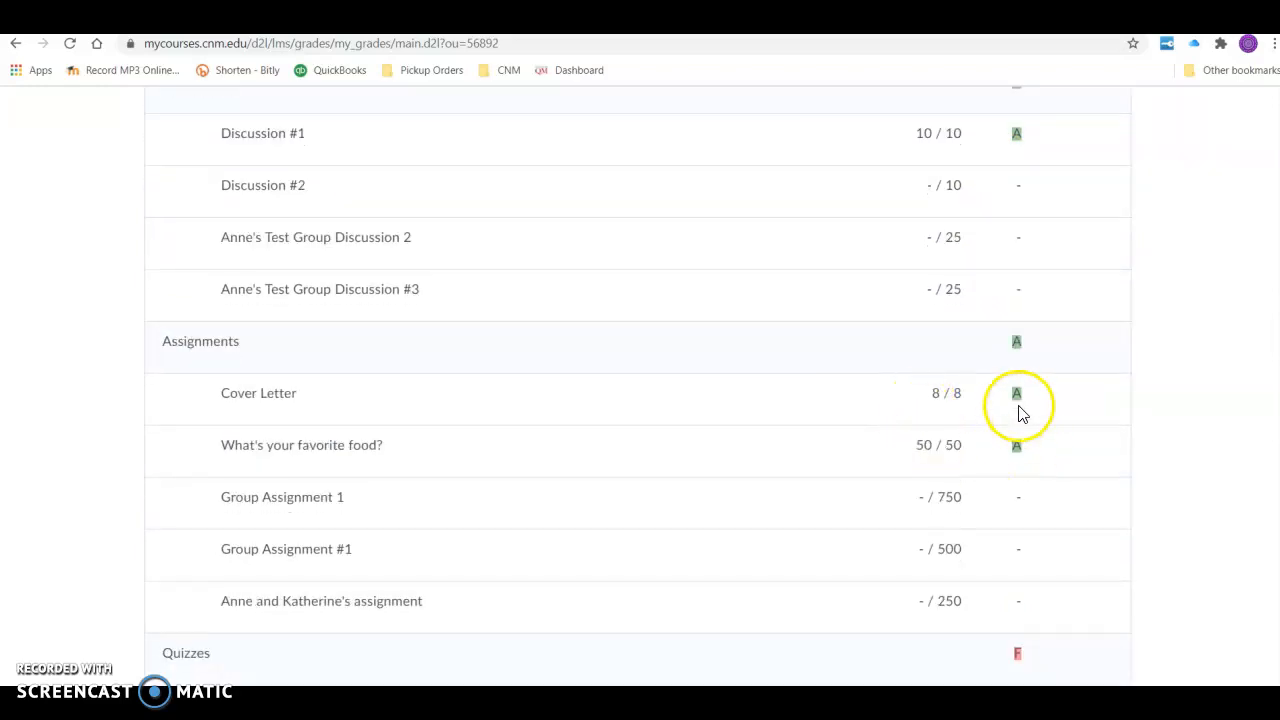
{"action": "scroll", "coordinate": [880, 528], "scroll_direction": "down", "scroll_amount": 3}
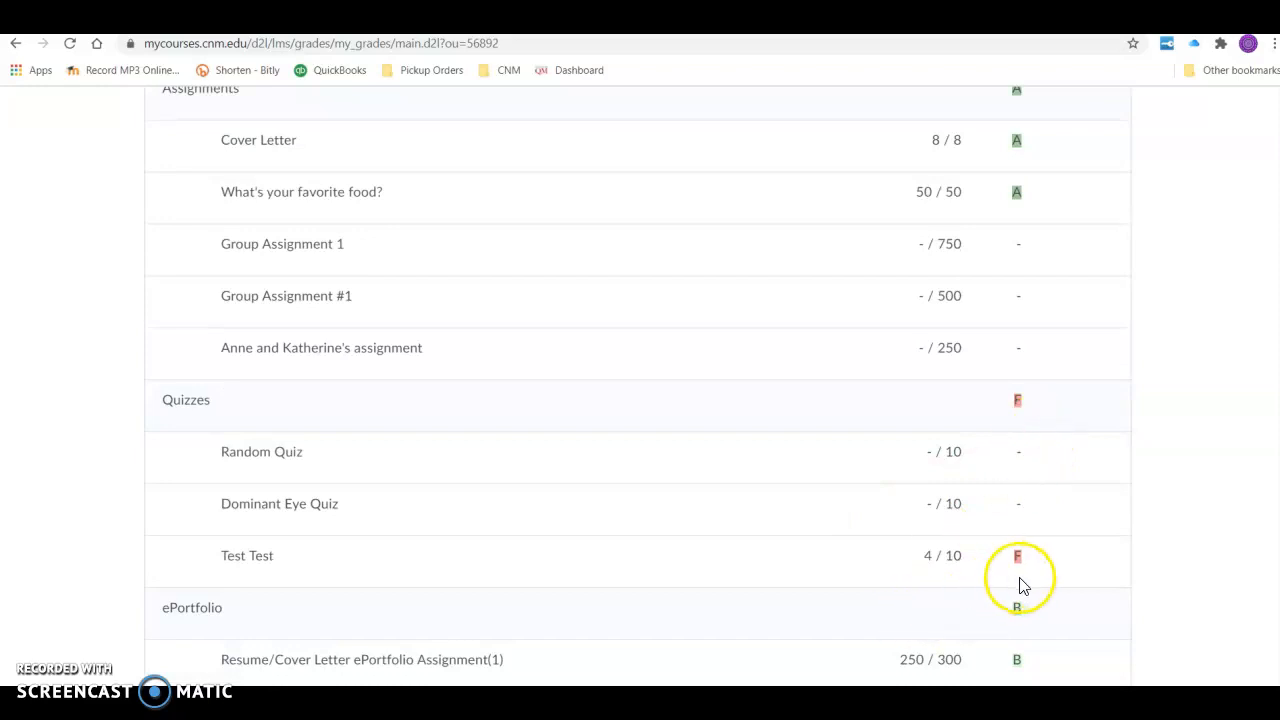
{"action": "scroll", "coordinate": [920, 548], "scroll_direction": "down", "scroll_amount": 2}
{"action": "scroll", "coordinate": [920, 548], "scroll_direction": "down", "scroll_amount": 1}
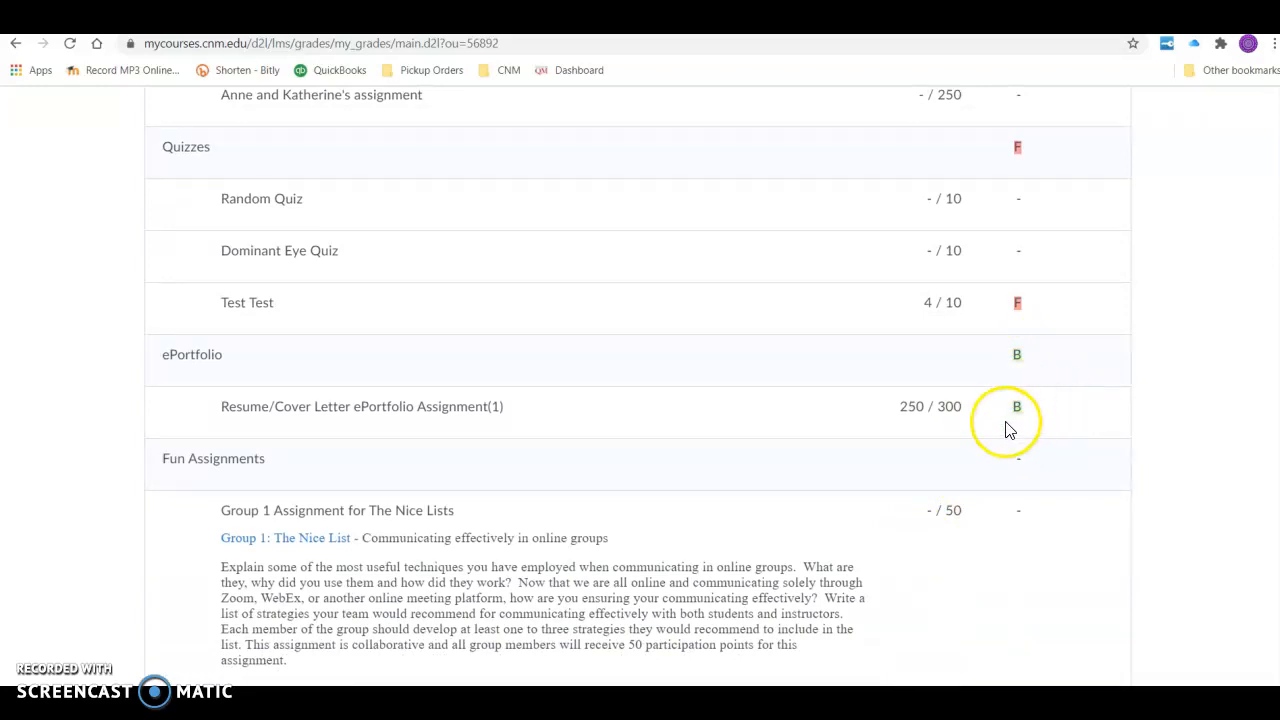
{"action": "scroll", "coordinate": [829, 517], "scroll_direction": "down", "scroll_amount": 7}
{"action": "scroll", "coordinate": [829, 517], "scroll_direction": "down", "scroll_amount": 3}
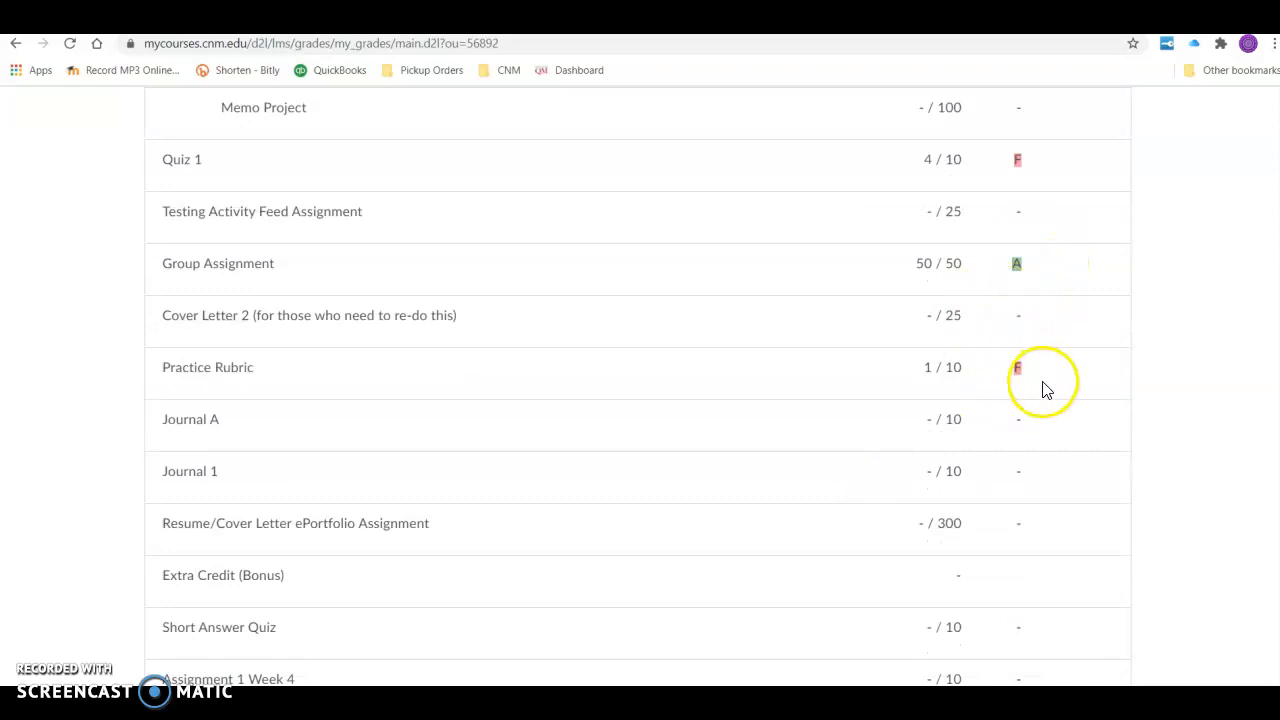
{"action": "scroll", "coordinate": [865, 525], "scroll_direction": "down", "scroll_amount": 2}
{"action": "scroll", "coordinate": [865, 525], "scroll_direction": "down", "scroll_amount": 1}
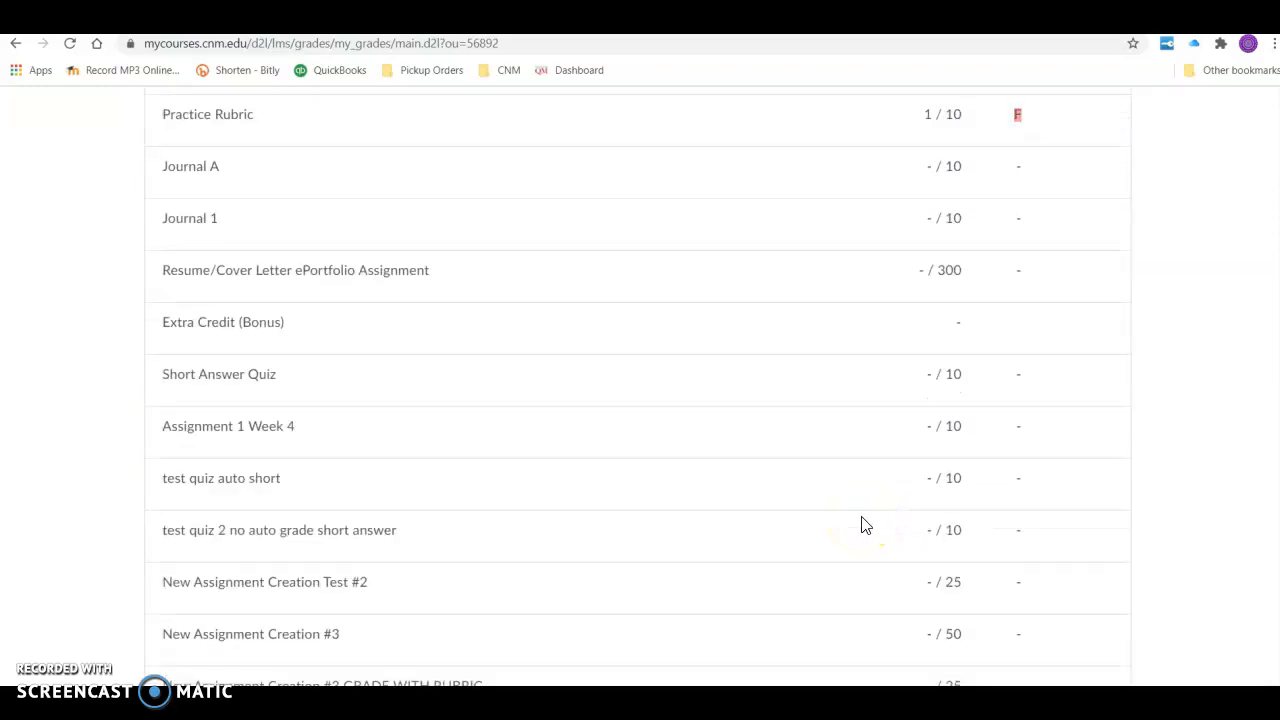
{"action": "scroll", "coordinate": [865, 525], "scroll_direction": "up", "scroll_amount": 15}
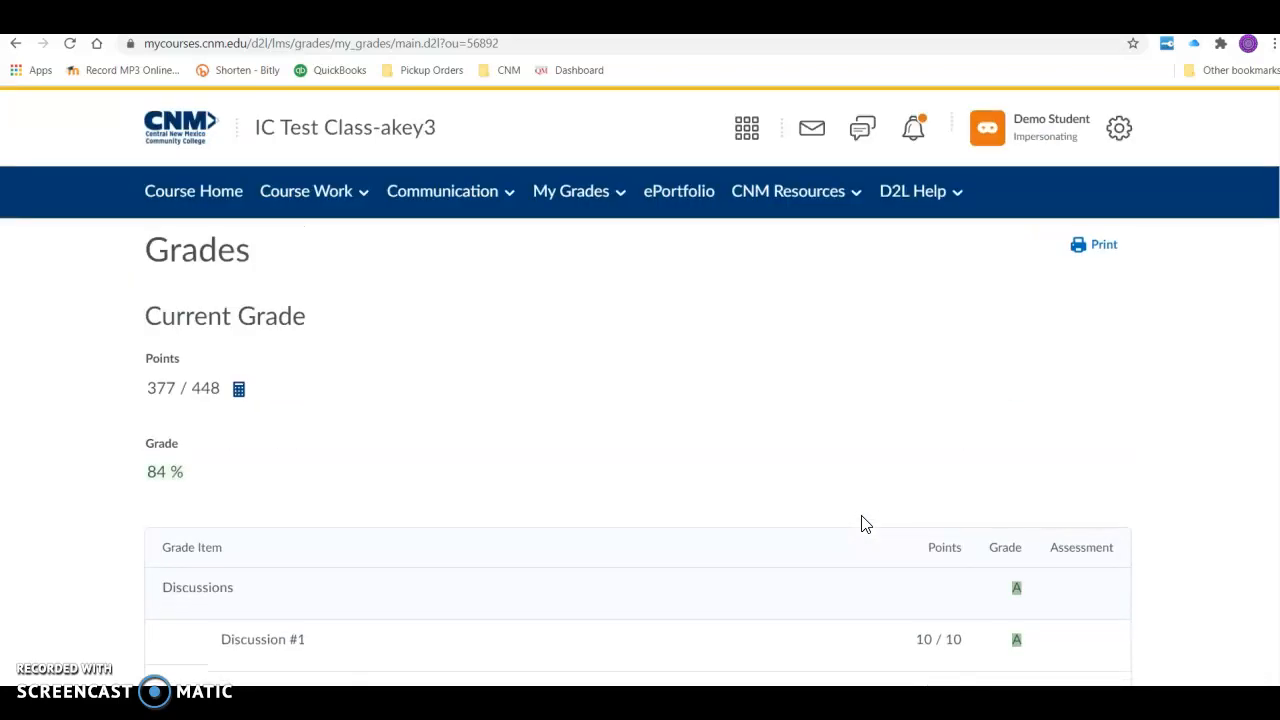